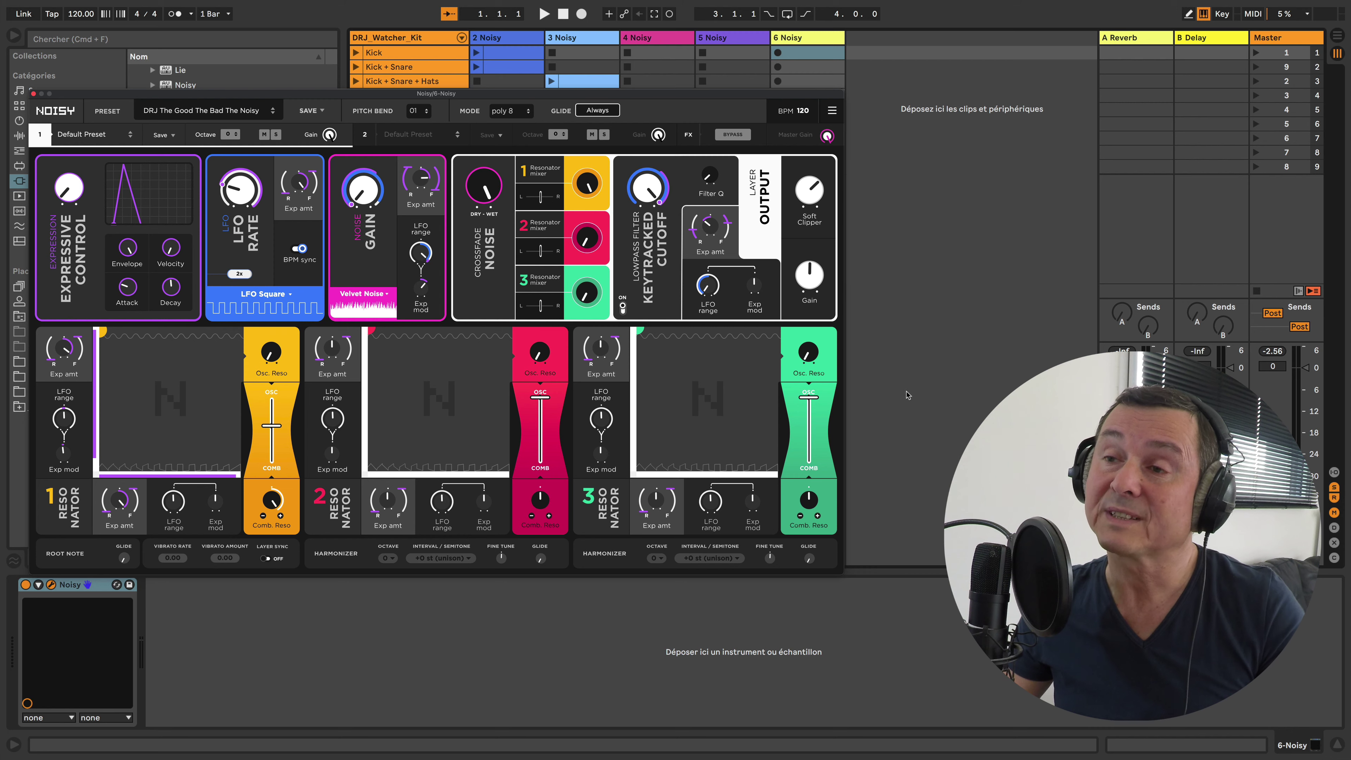
Show the settings of layer 2 and the FX page, and return to the layer 1 settings.
left_click(908, 395)
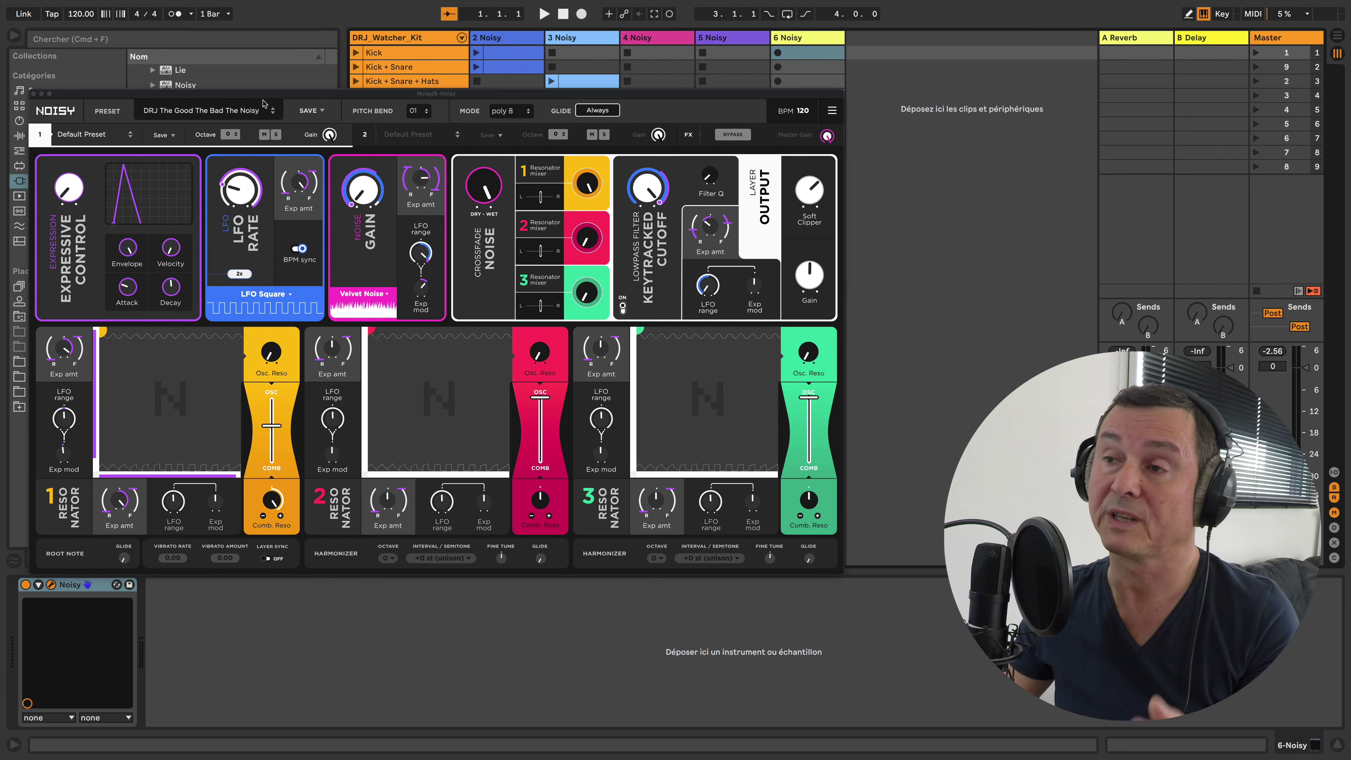
left_click(207, 120)
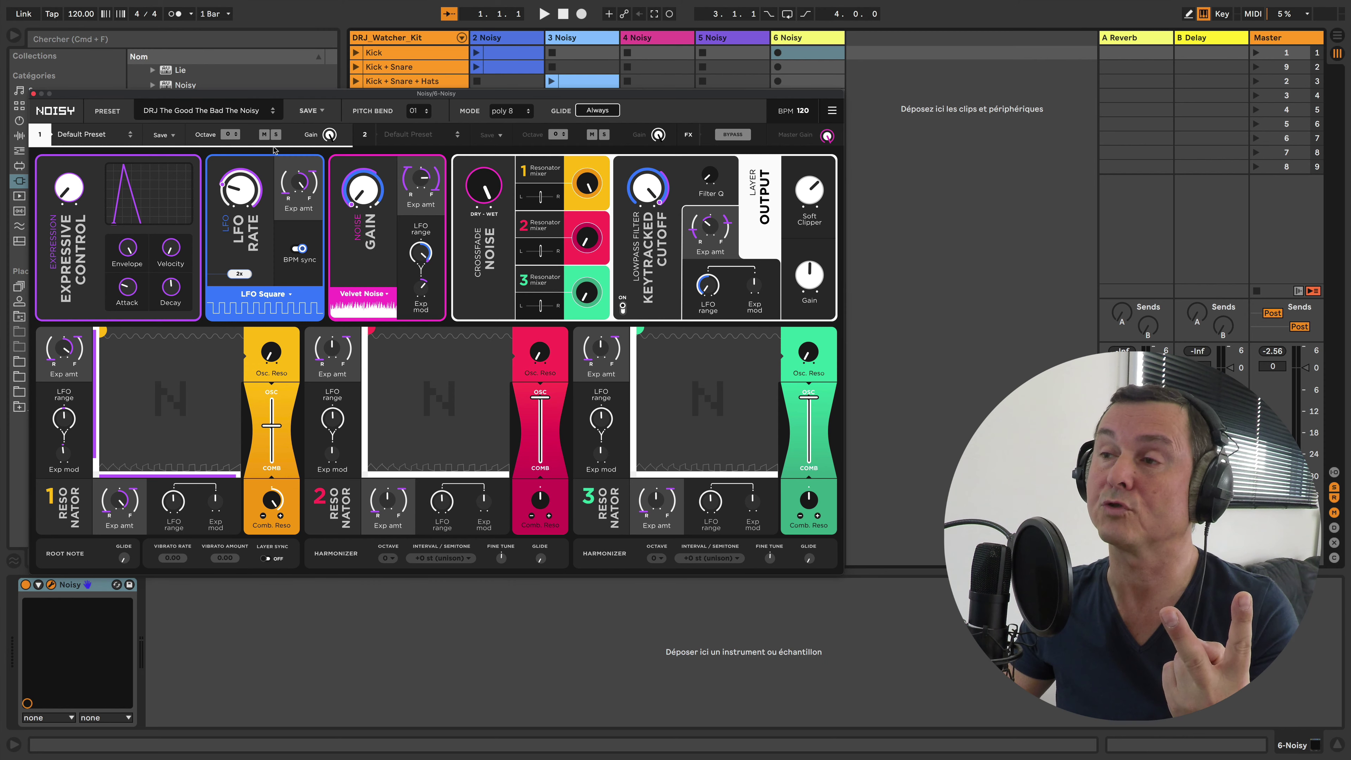
left_click(361, 136)
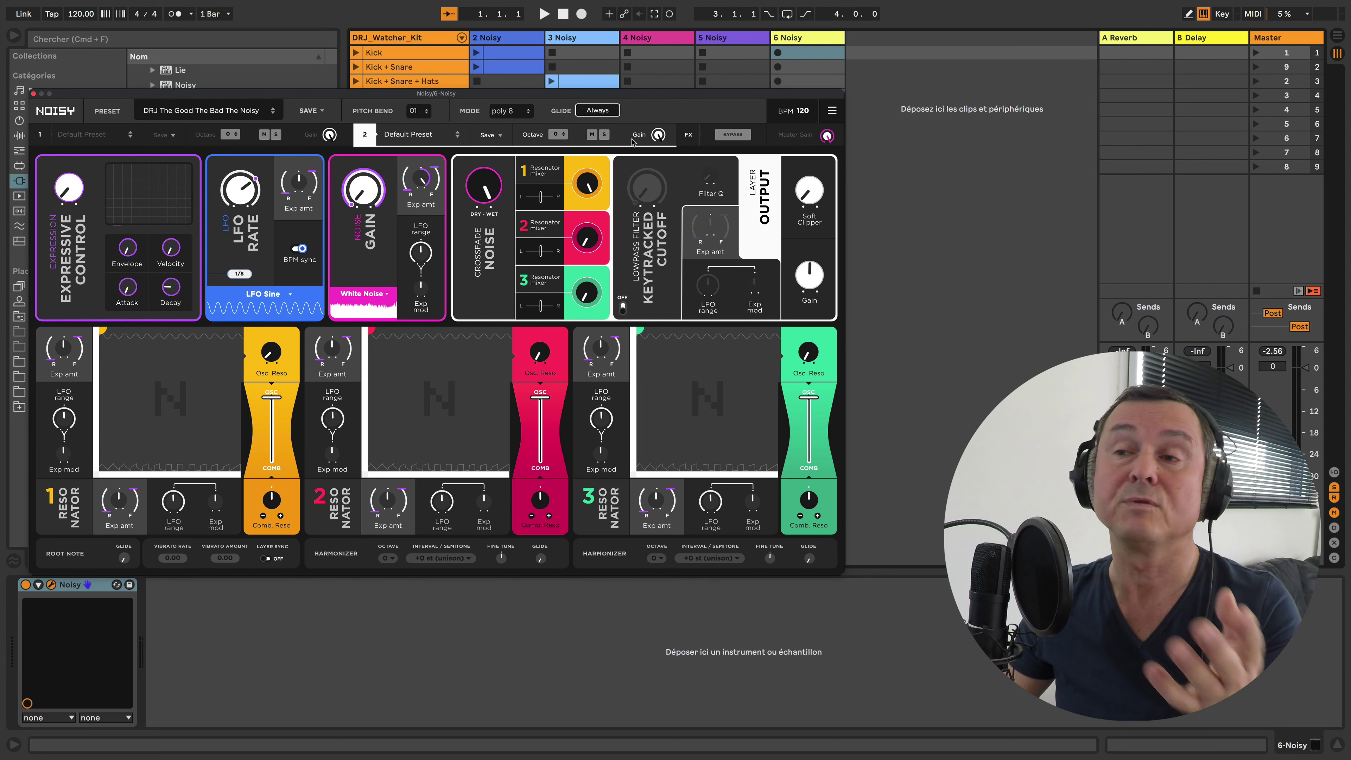
left_click(689, 136)
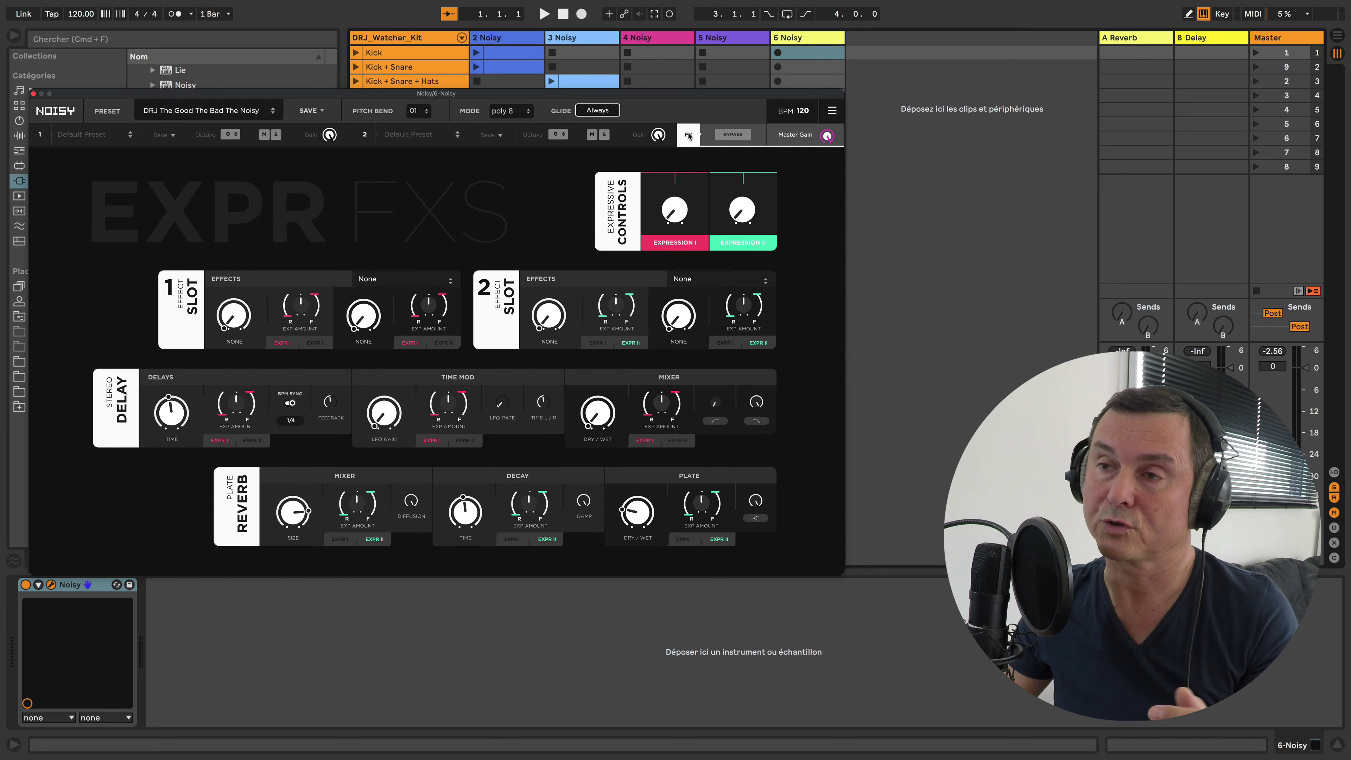
left_click(41, 137)
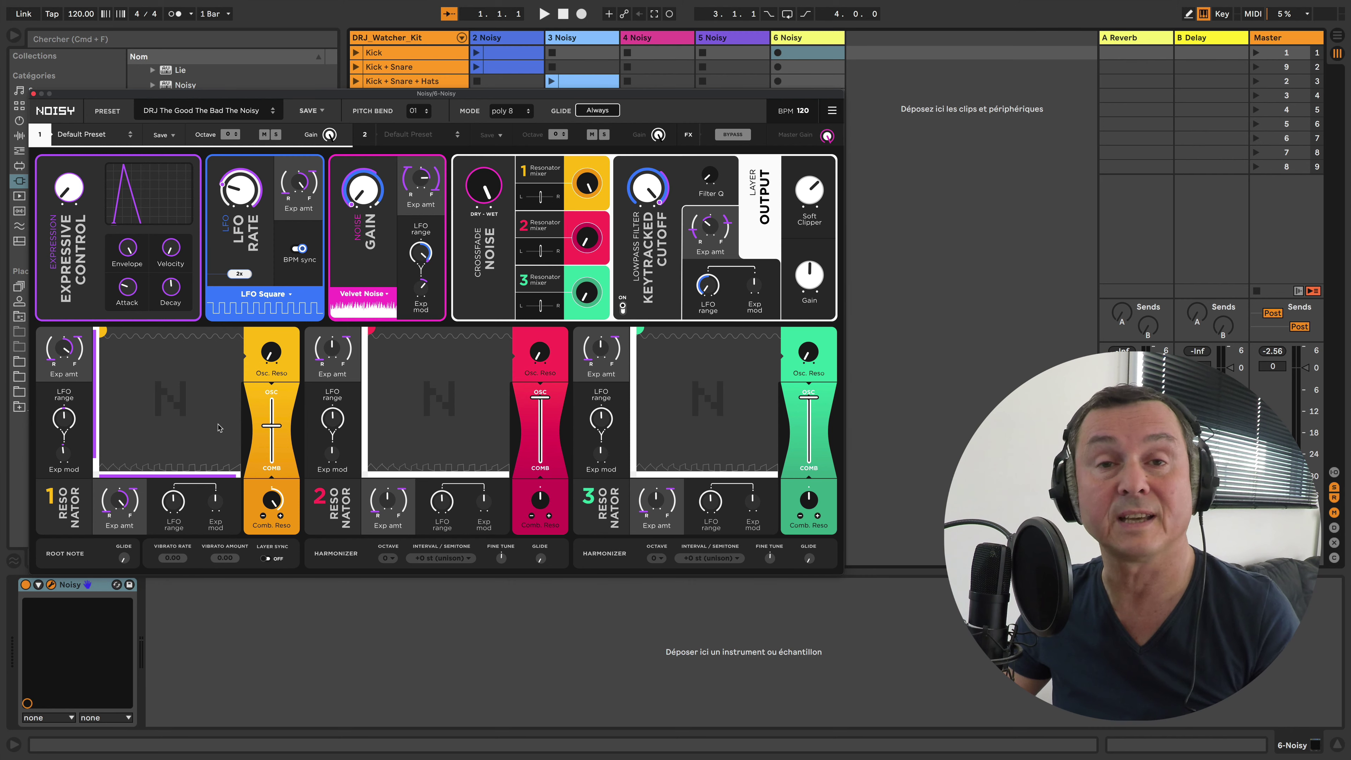
Nudge Resonator 1's XY point slightly inward from its corner and return its Osc/Comb balance to the middle after trying full Osc.
left_click_drag(272, 427, 277, 392)
mouse_move(104, 332)
left_mouse_down()
mouse_move(192, 340)
mouse_move(113, 466)
mouse_move(173, 470)
mouse_move(109, 337)
left_mouse_up()
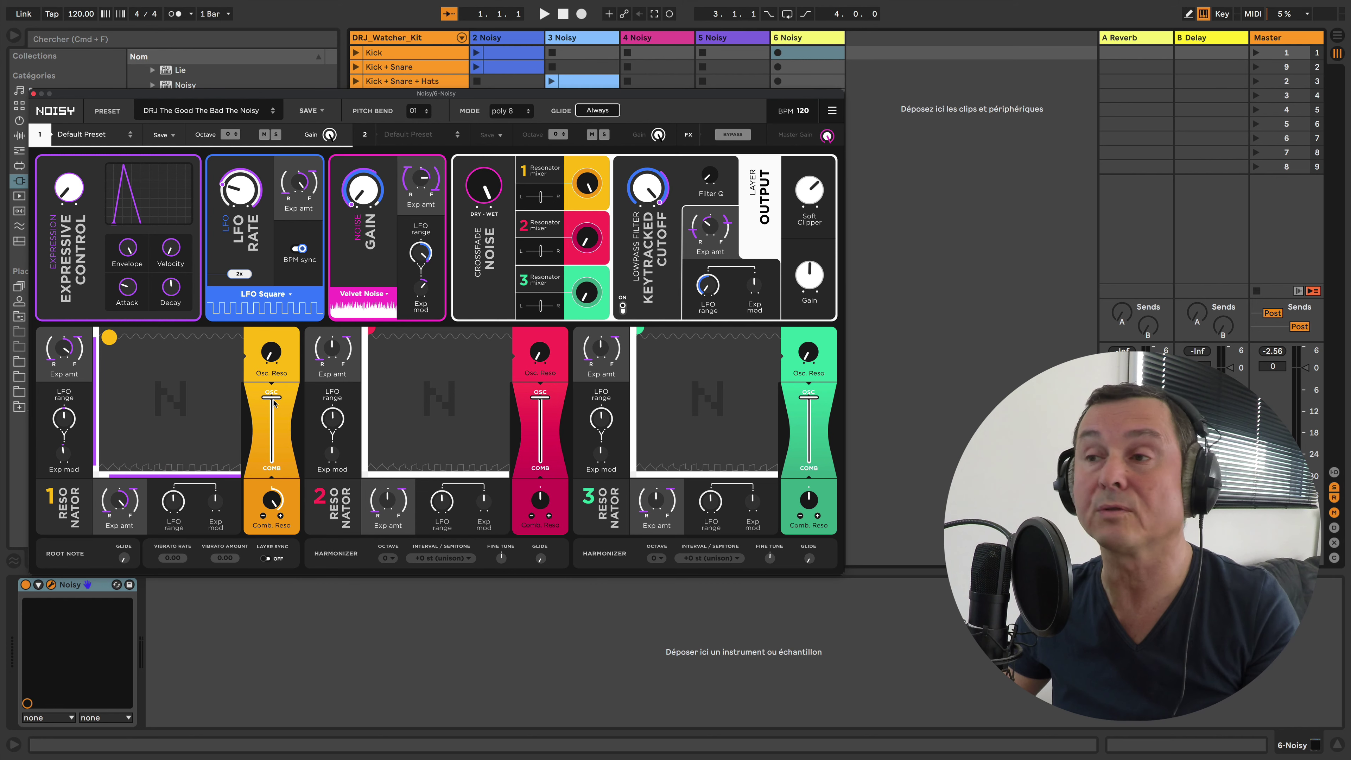
left_click_drag(271, 397, 276, 431)
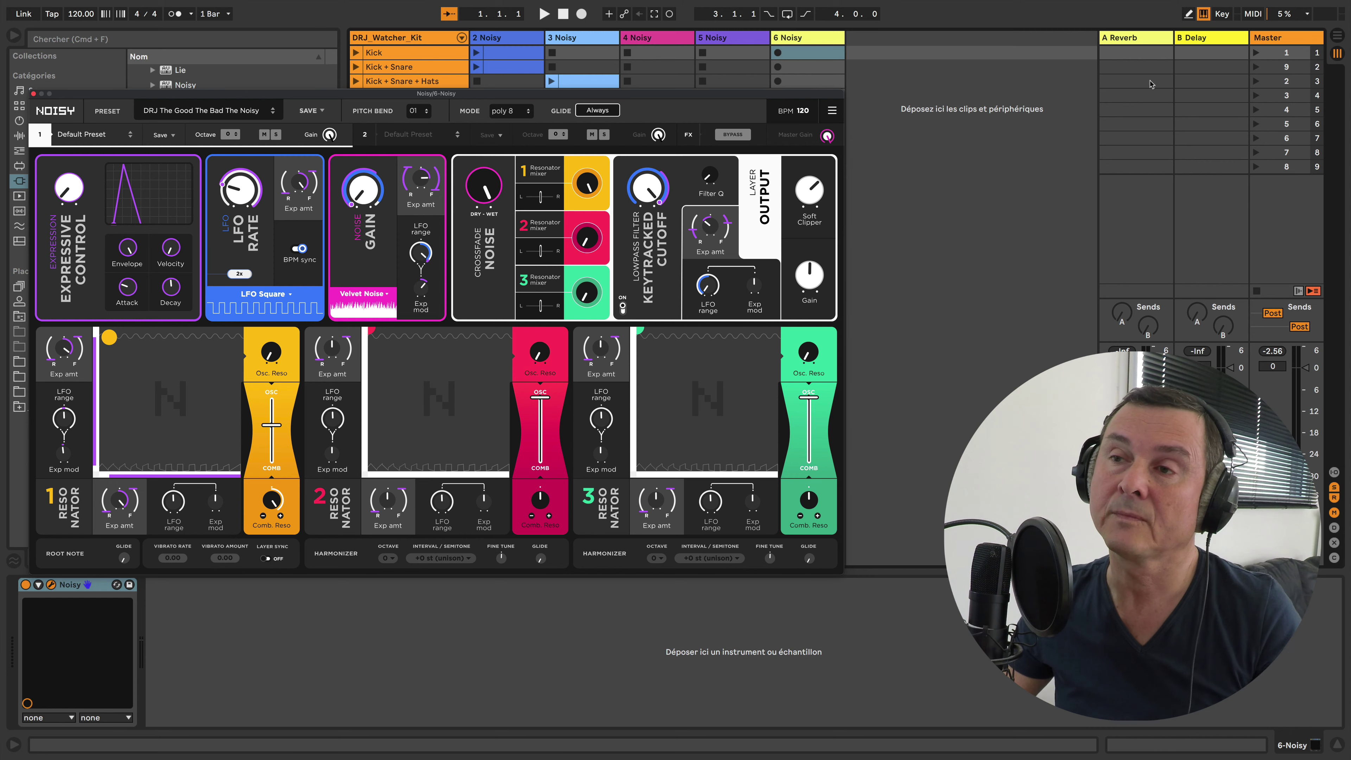
Browse the preset categories from 00 Selected to User, and compare layer 2 with layer 1.
left_click(956, 195)
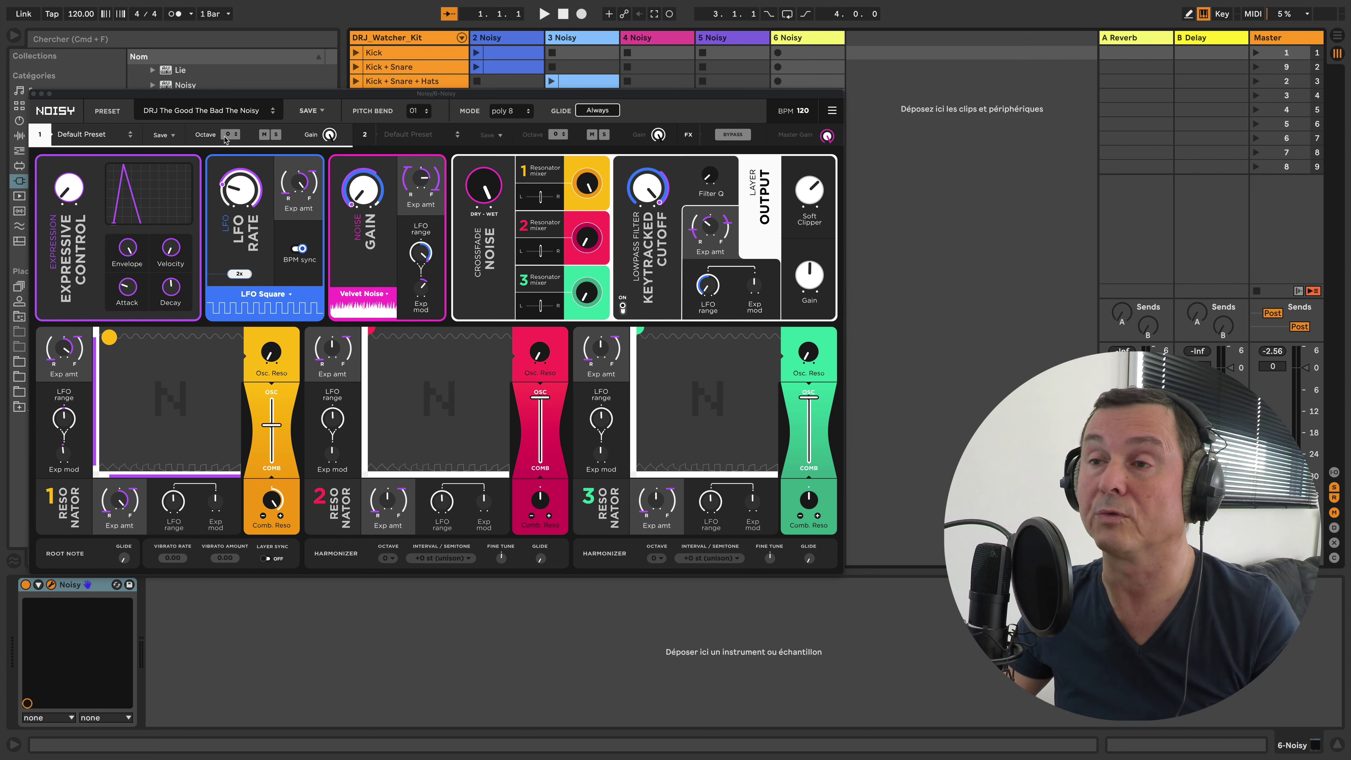
left_click(237, 111)
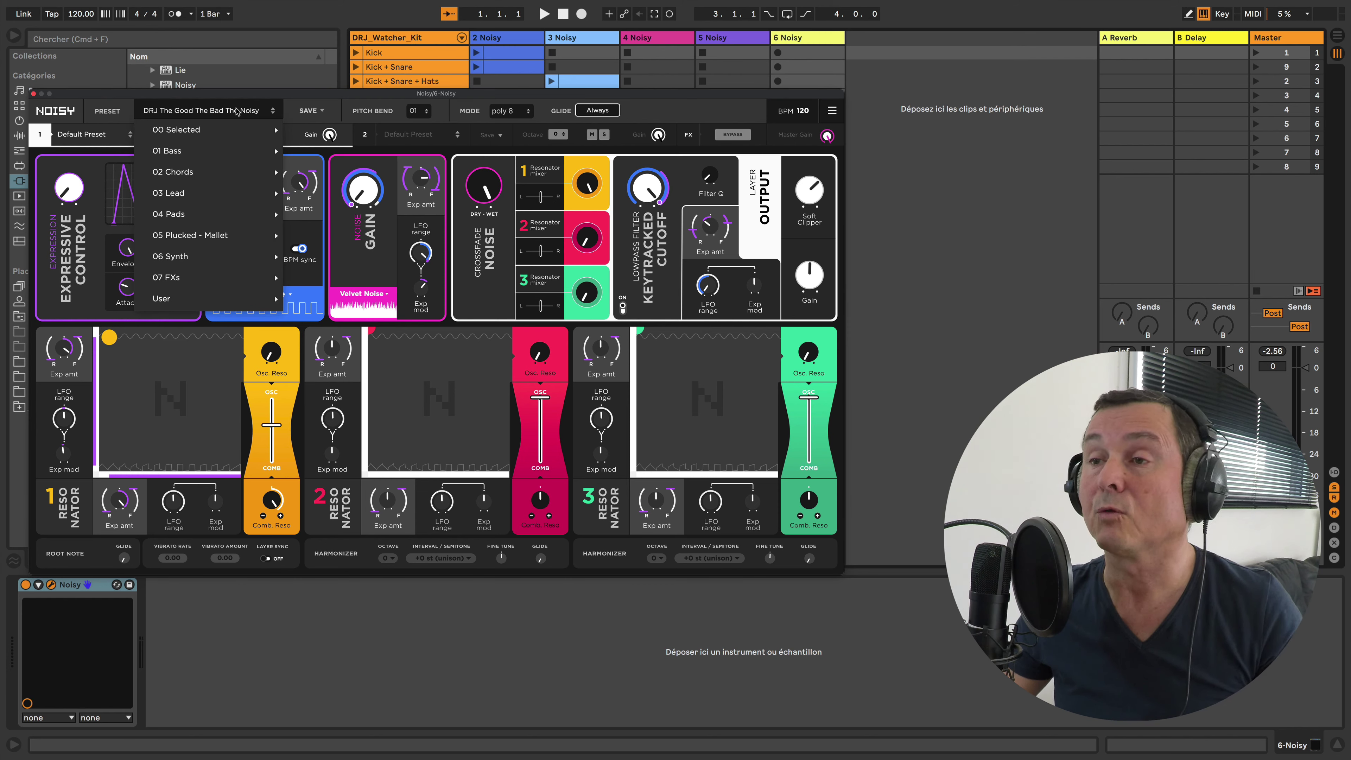
mouse_move(213, 130)
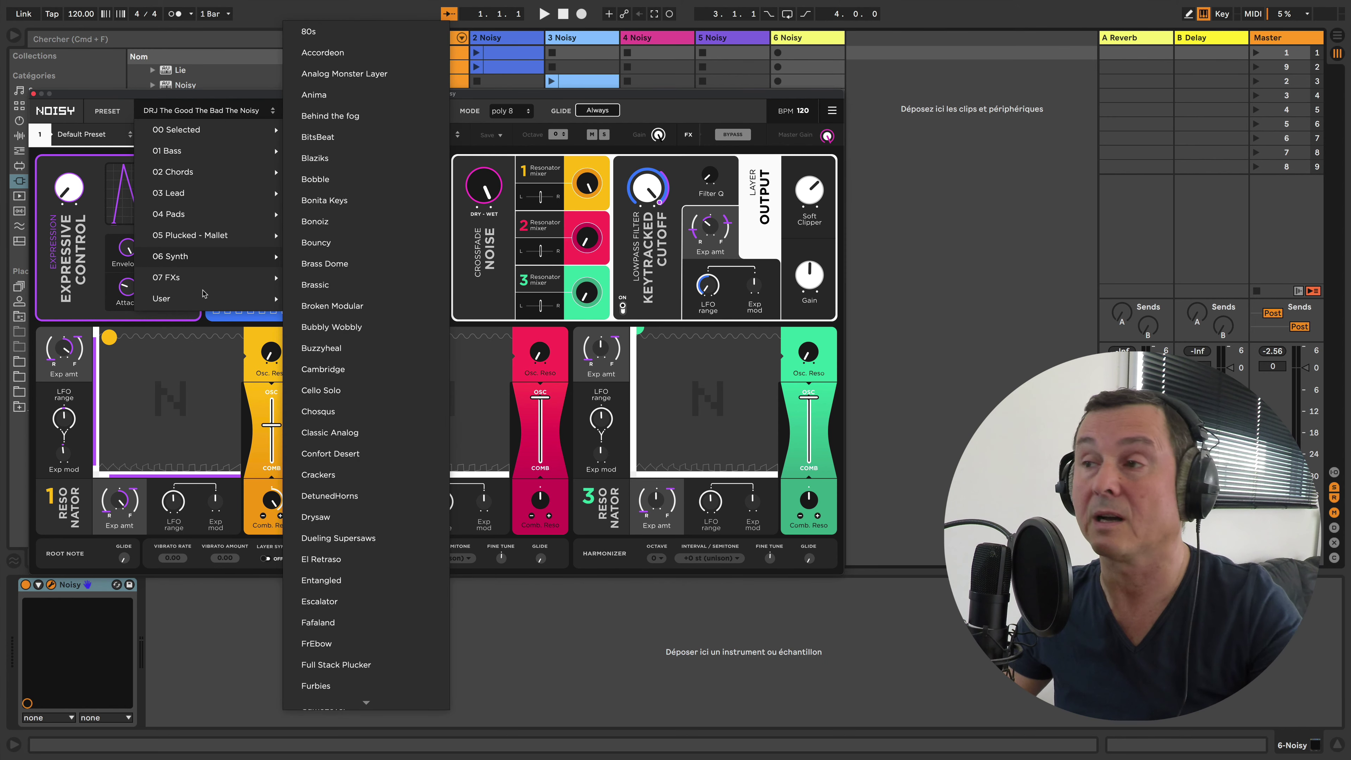
mouse_move(205, 299)
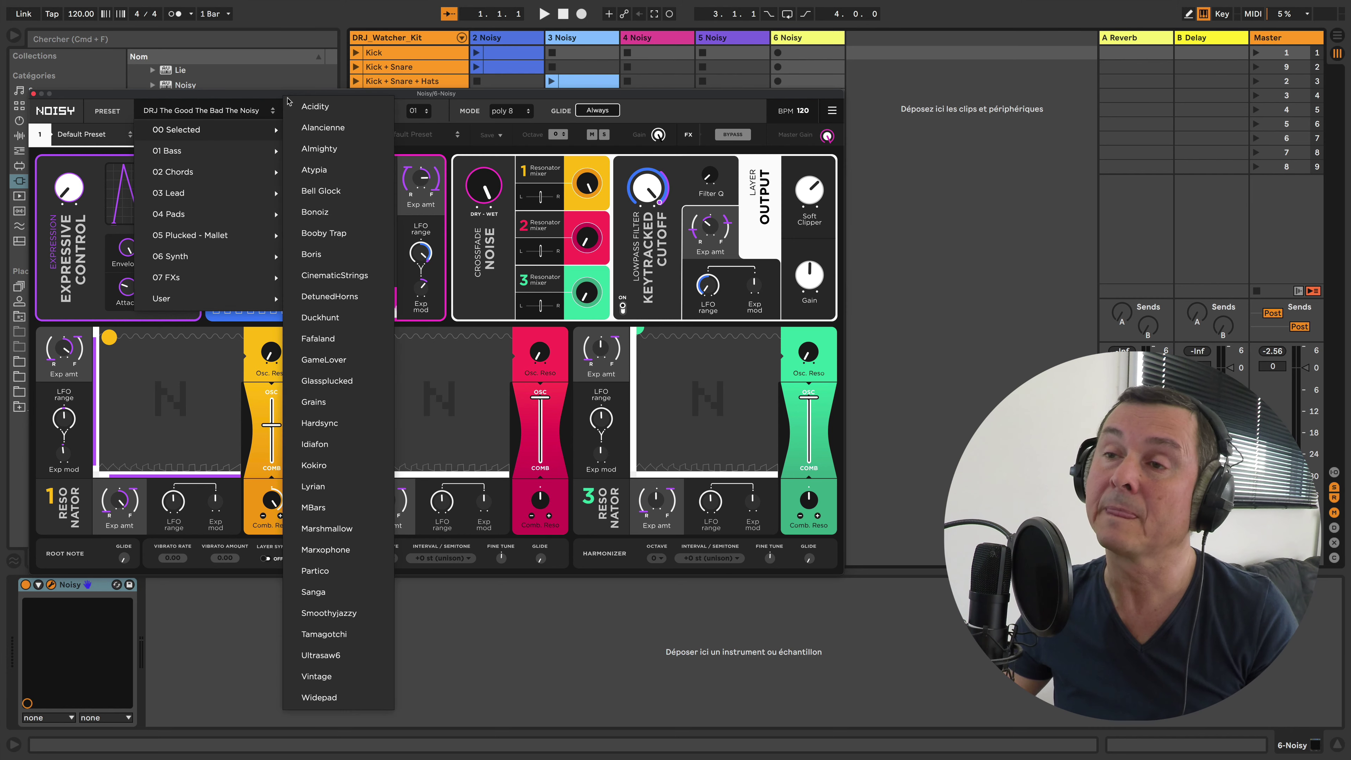
left_click(223, 111)
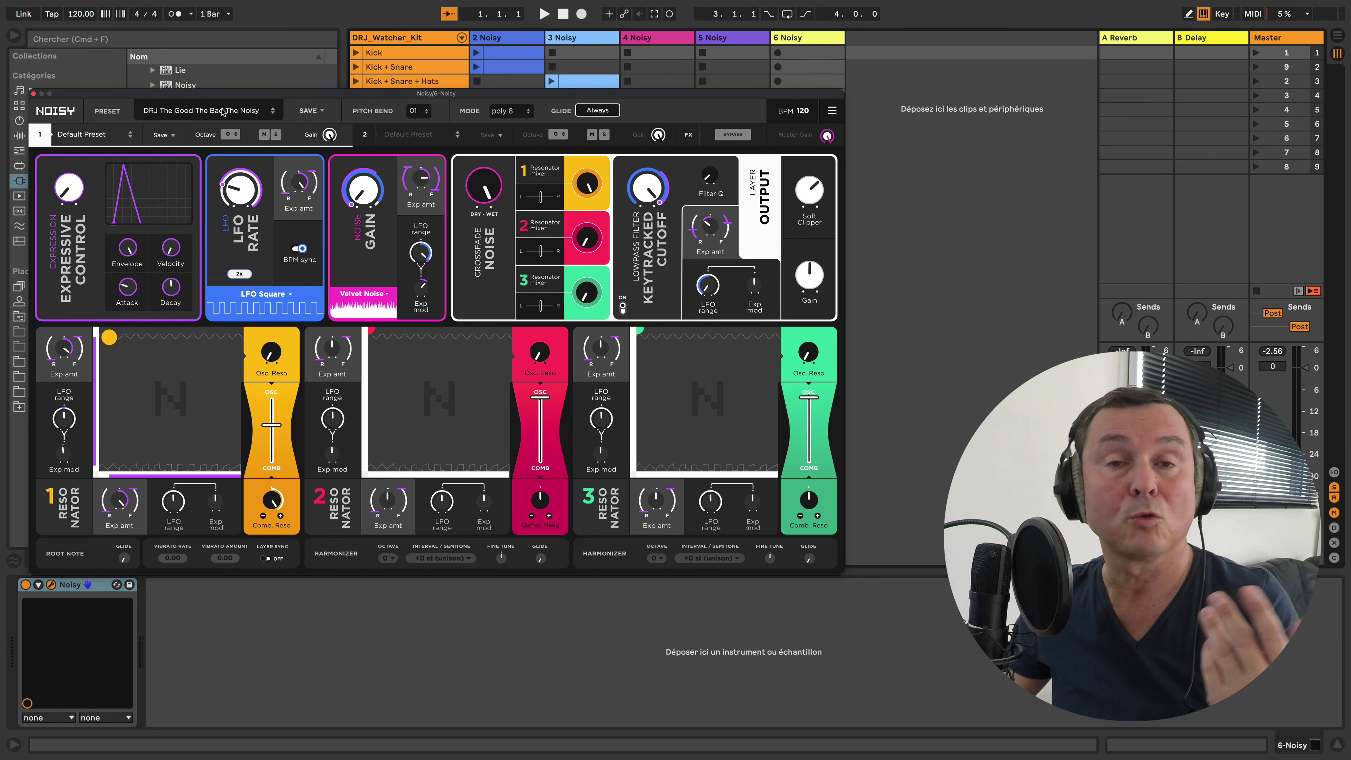
left_click(365, 136)
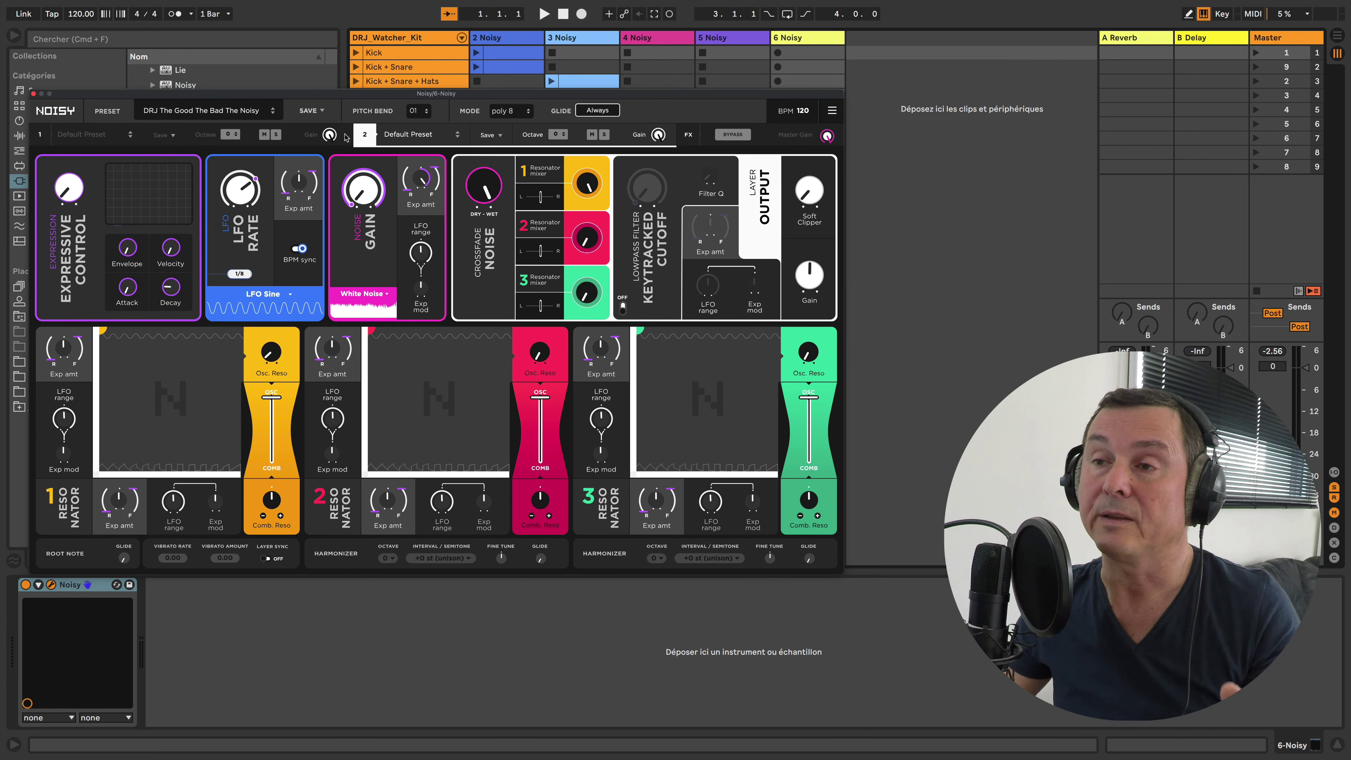
left_click(41, 135)
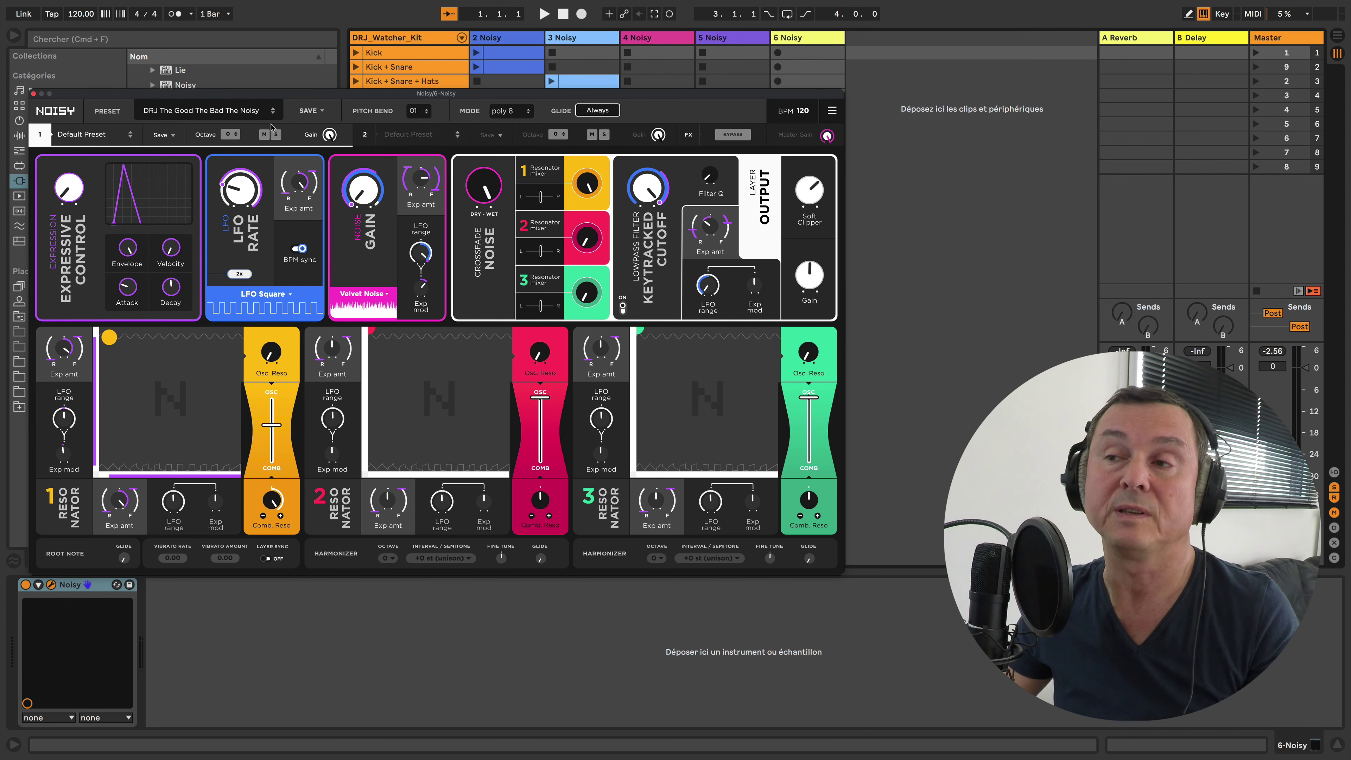
Inspect the preset saving options and the available pitch bend ranges and voice modes without changing any of them.
left_click(319, 111)
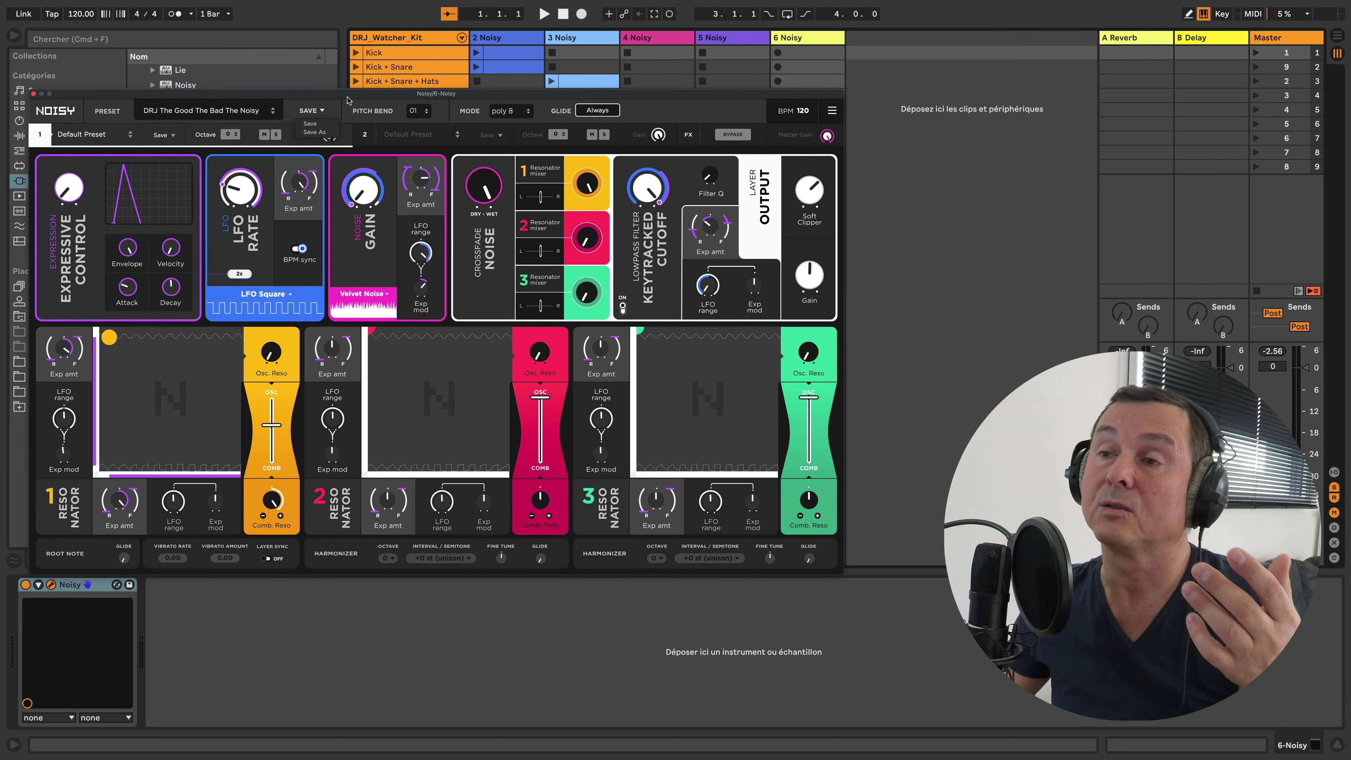
left_click(415, 110)
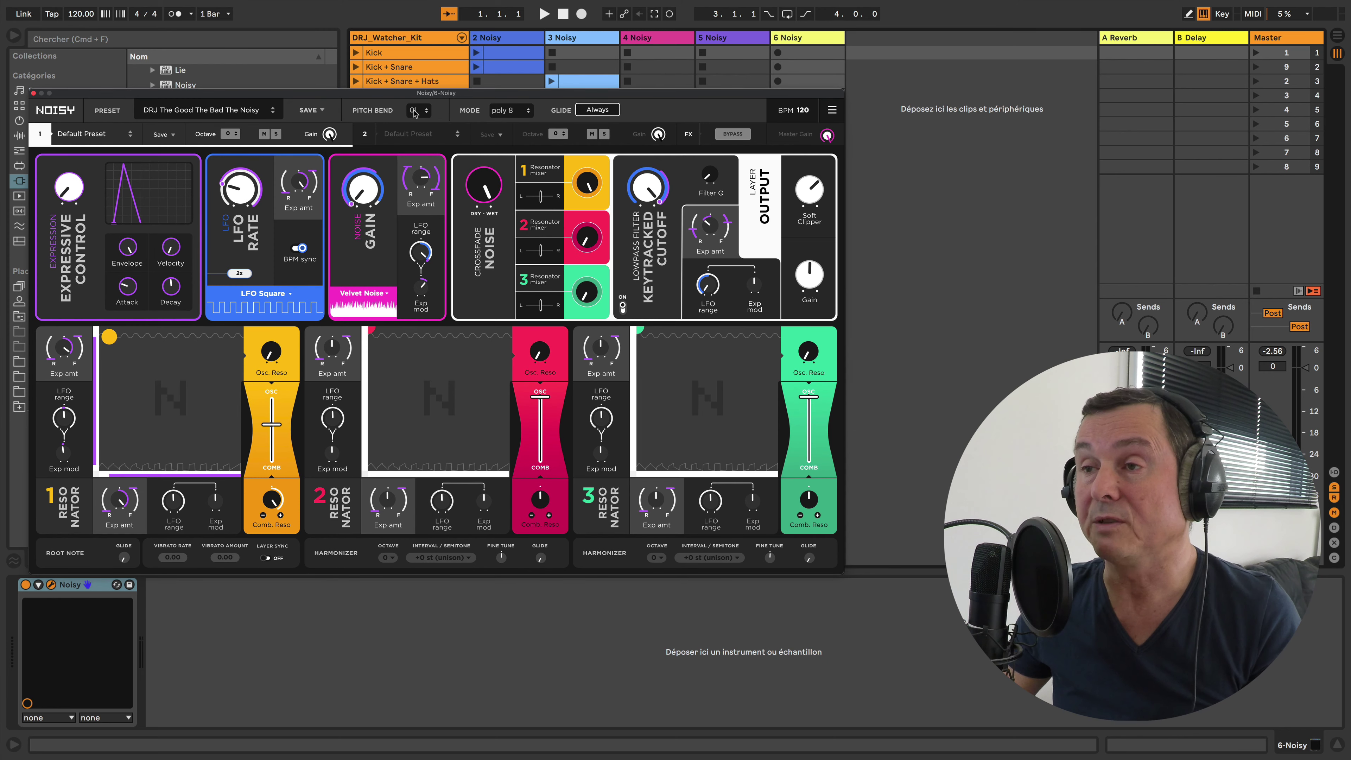
left_click(414, 111)
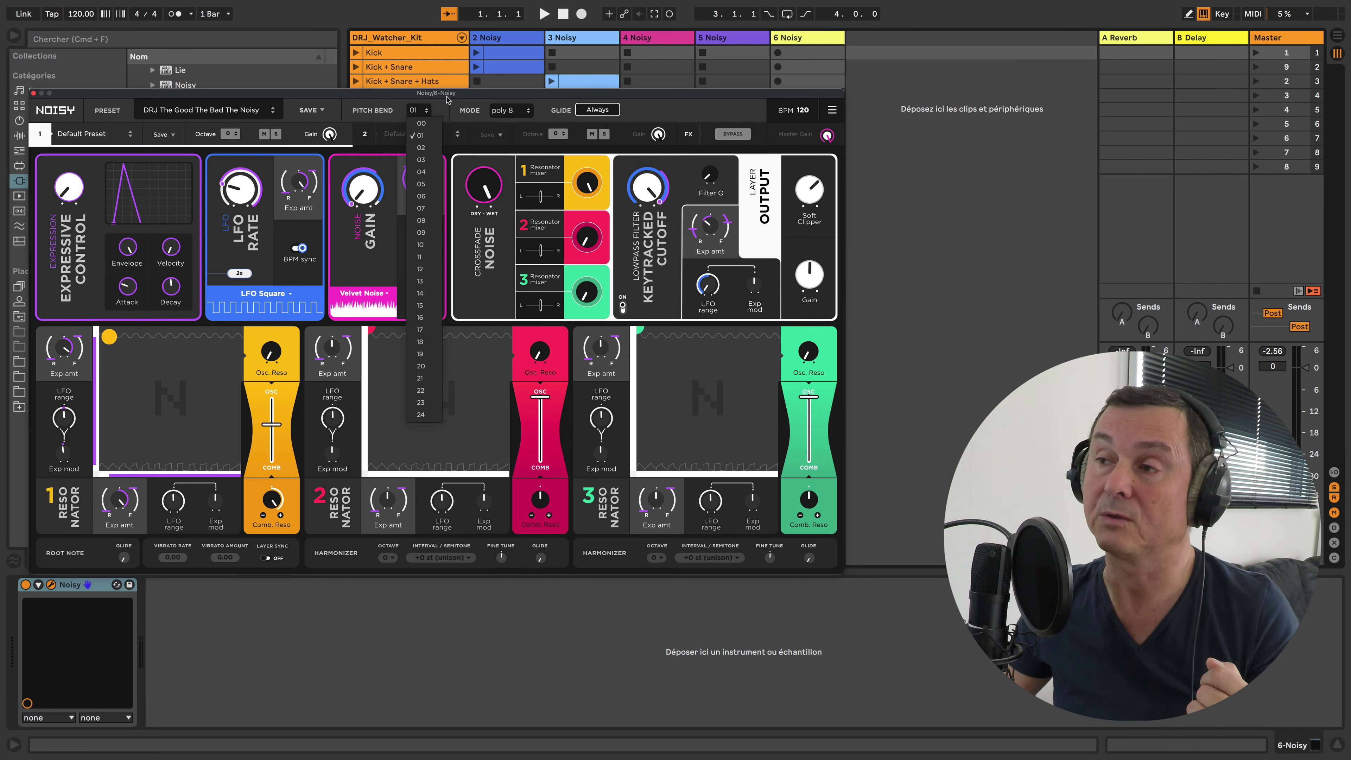
left_click(452, 109)
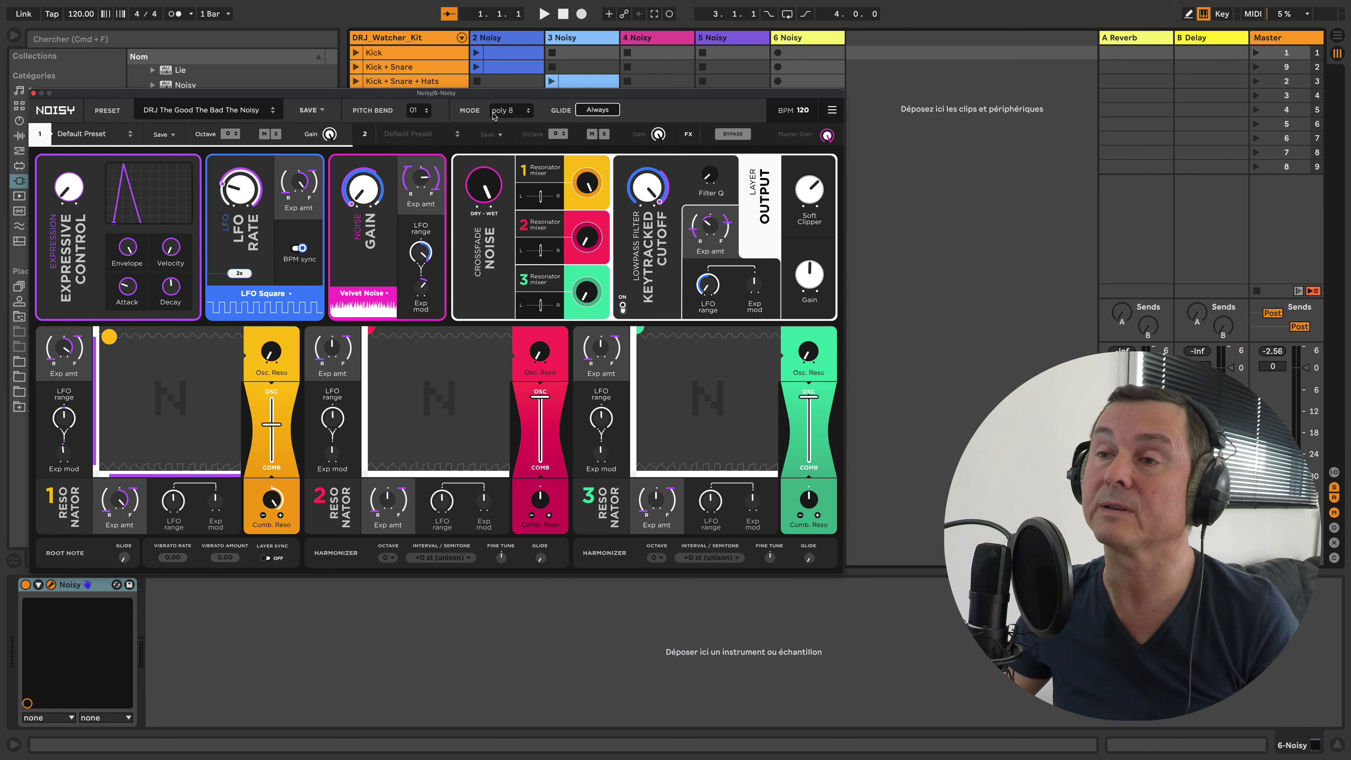
left_click(515, 112)
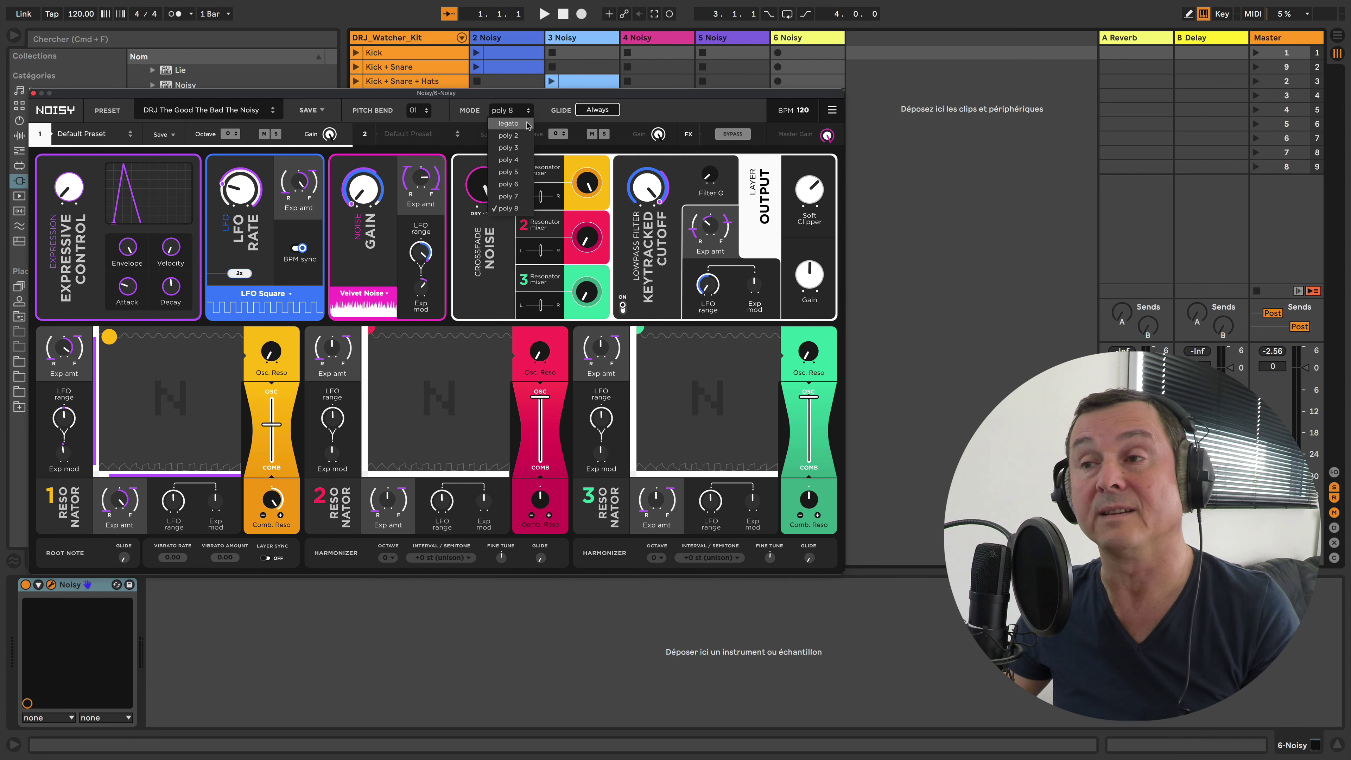
left_click(545, 109)
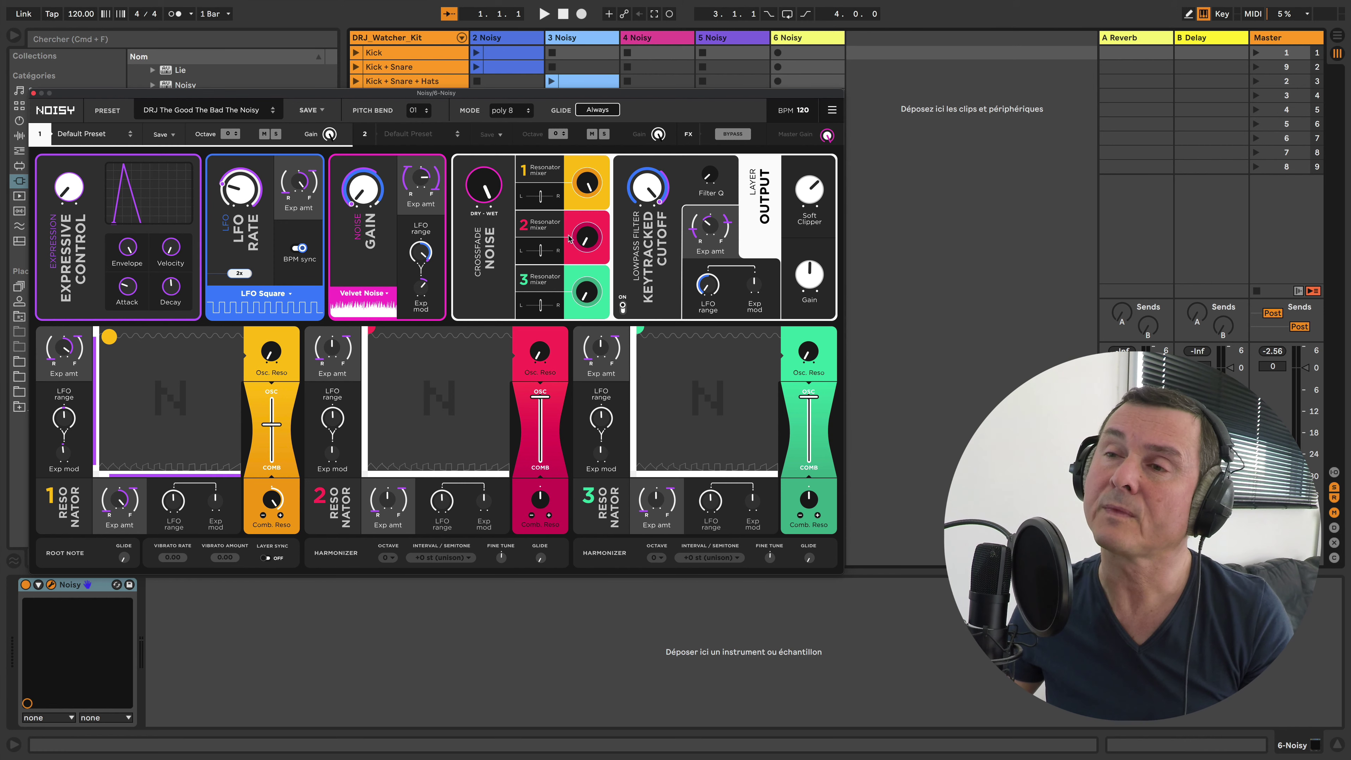
Open the MIDI mapping table and examine the parameters that can be assigned to the first mapping slot.
left_click(832, 111)
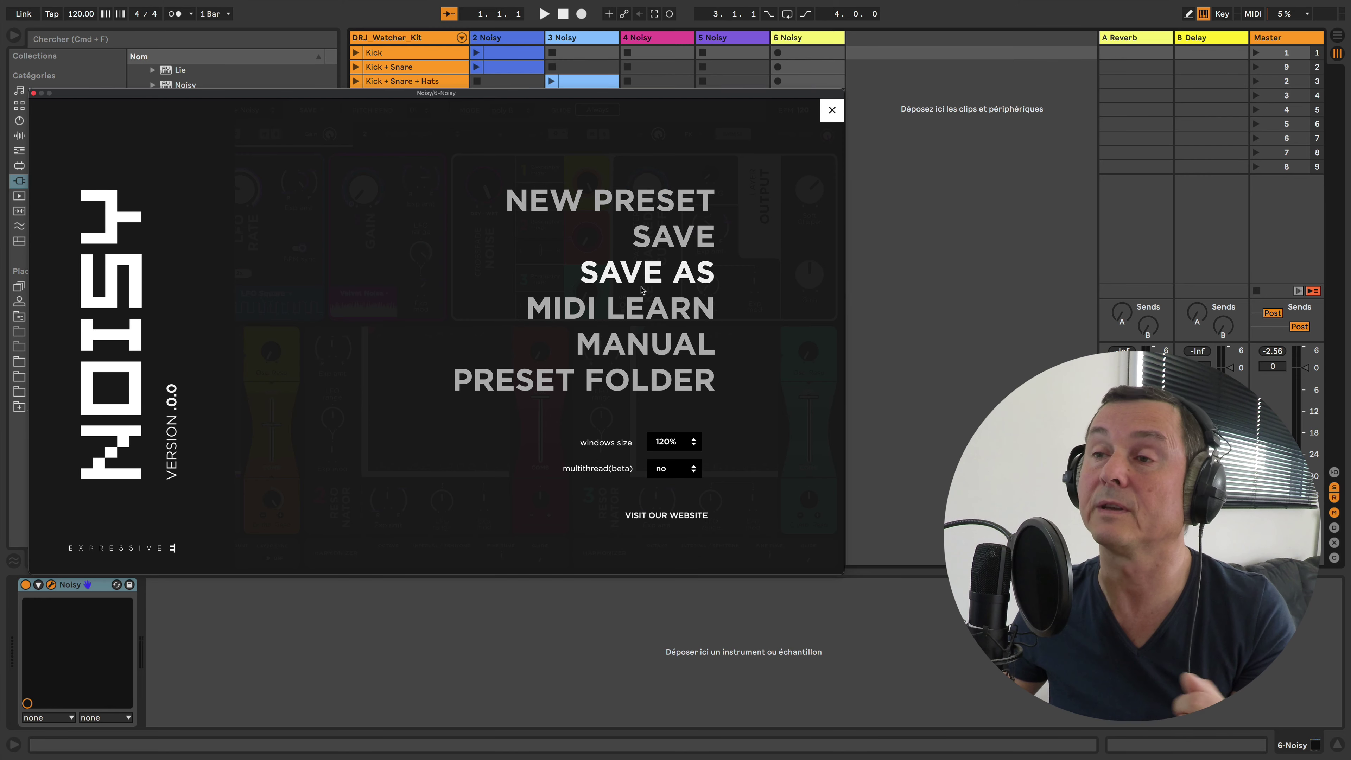
left_click(655, 314)
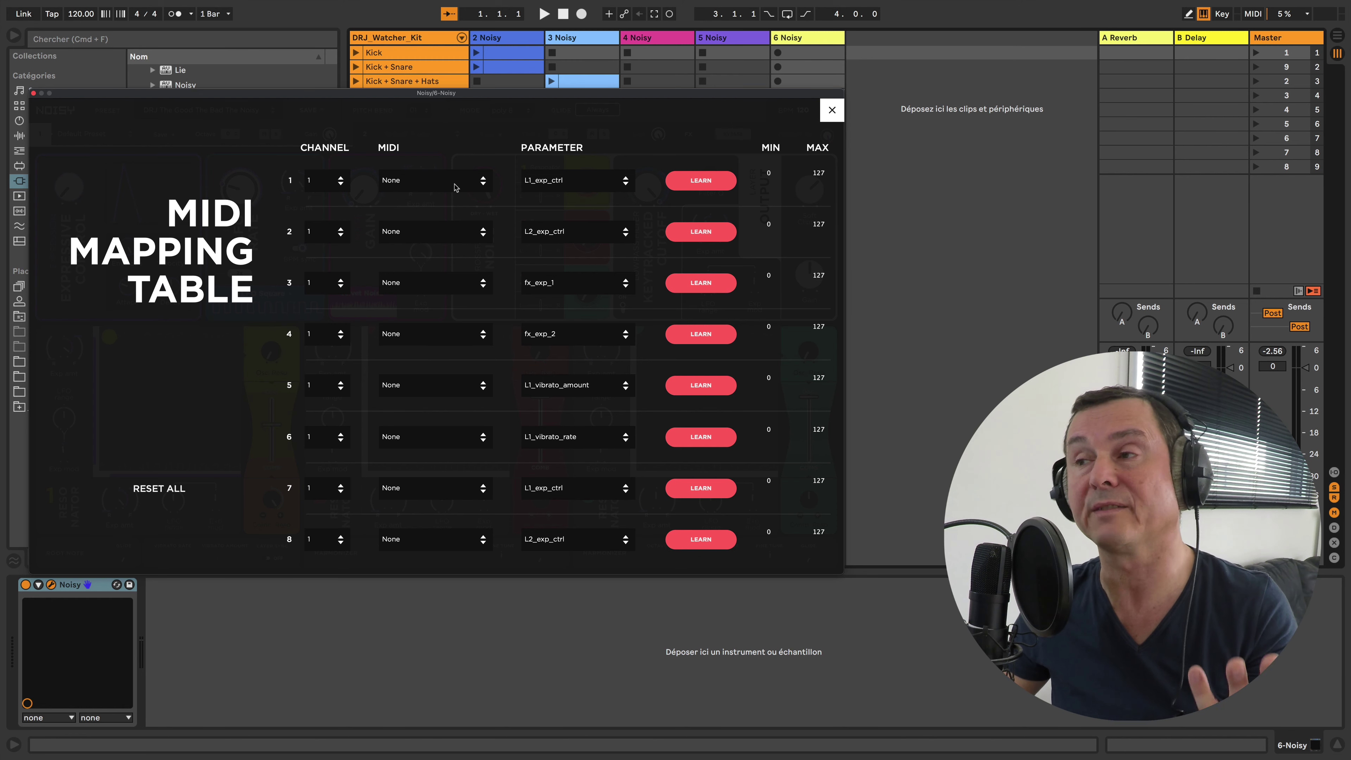
left_click(532, 184)
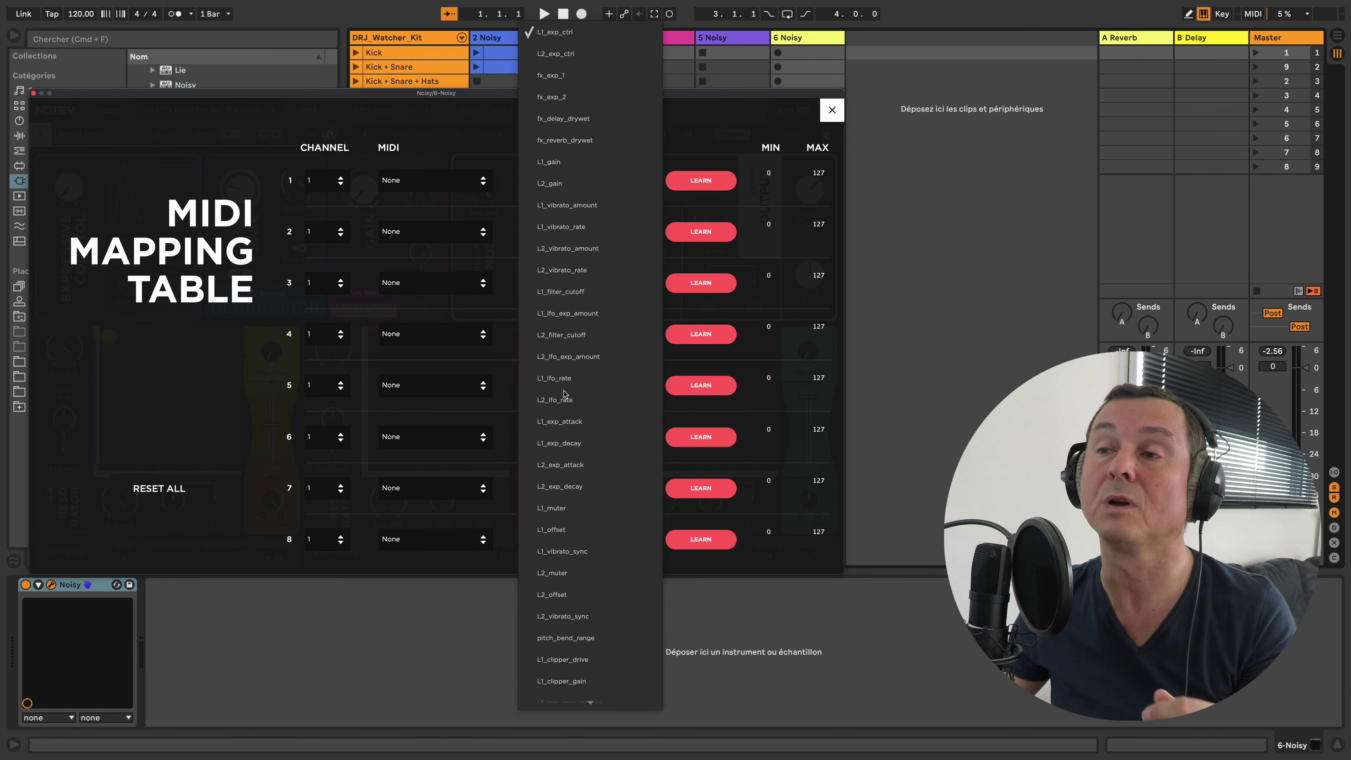
left_click(494, 144)
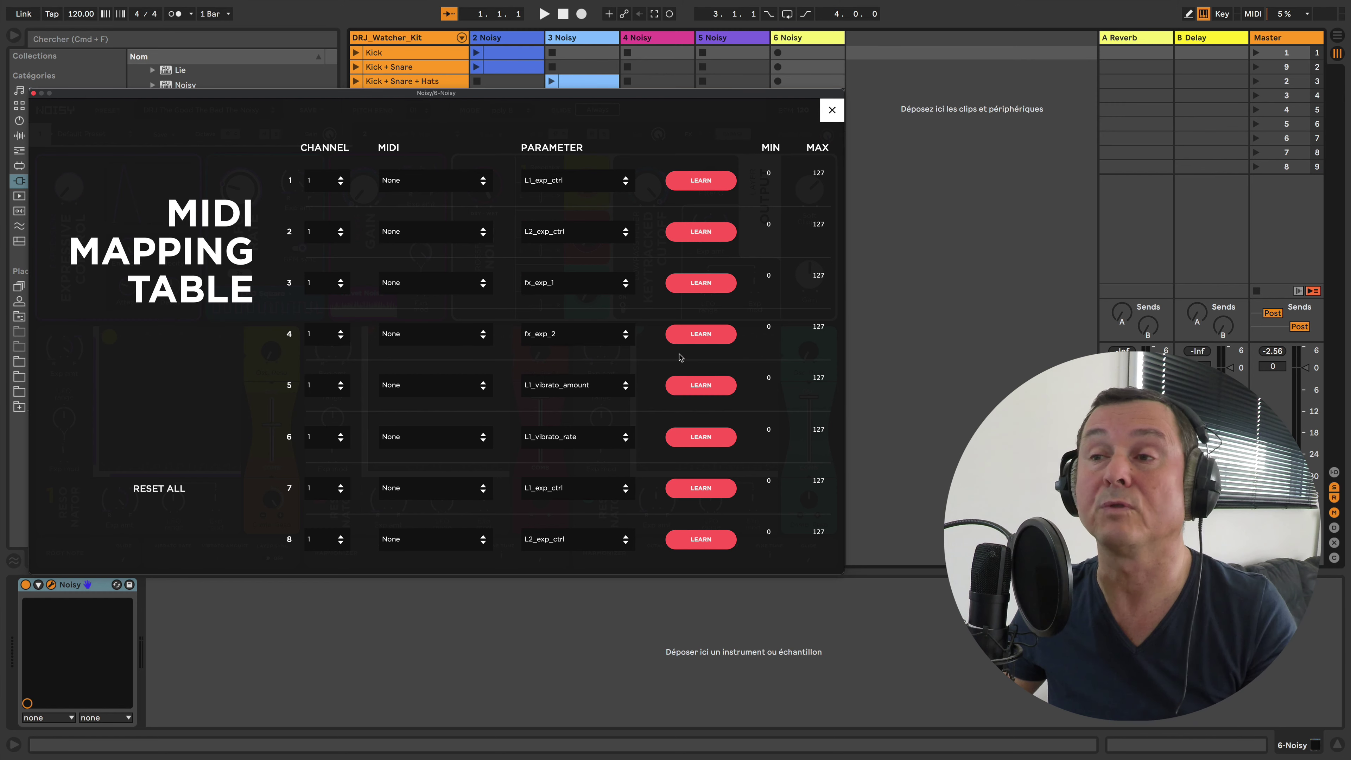
Try MIDI learn for L1_vibrato_amount with Pitch Bend Down and reset its MIDI source to None.
left_click(706, 388)
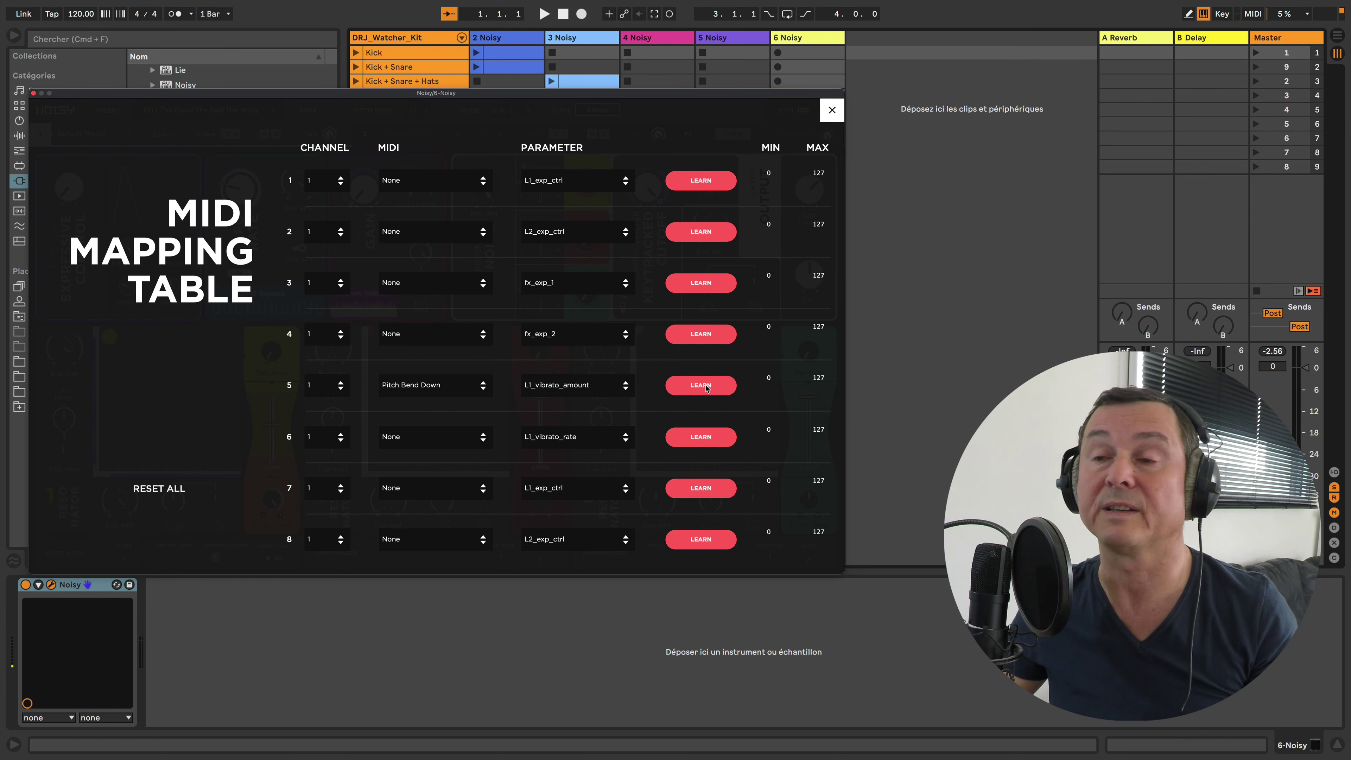
left_click(450, 390)
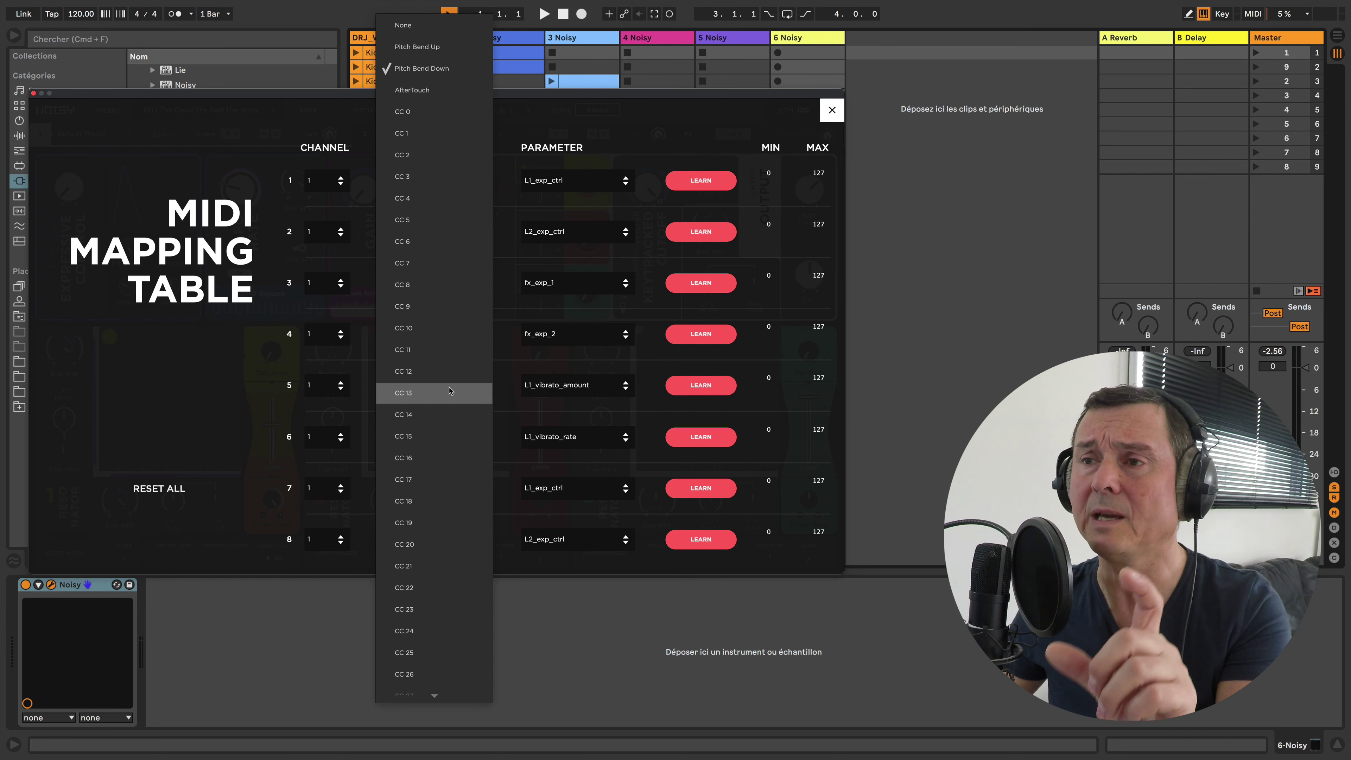
left_click(418, 28)
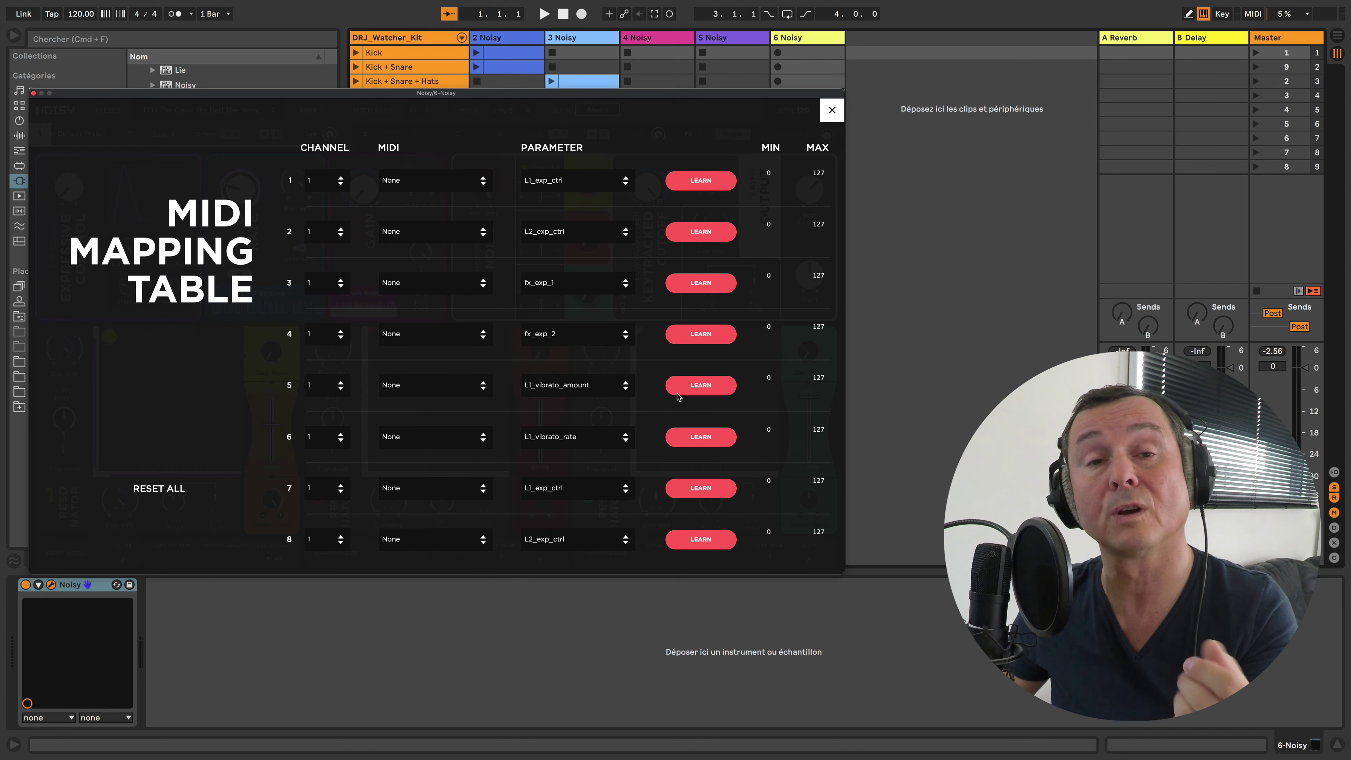
Try a maximum of 0 for the L1_vibrato_amount mapping, and restore its range to 0 minimum and 127 maximum.
left_click_drag(766, 383, 796, 383)
left_click(773, 379)
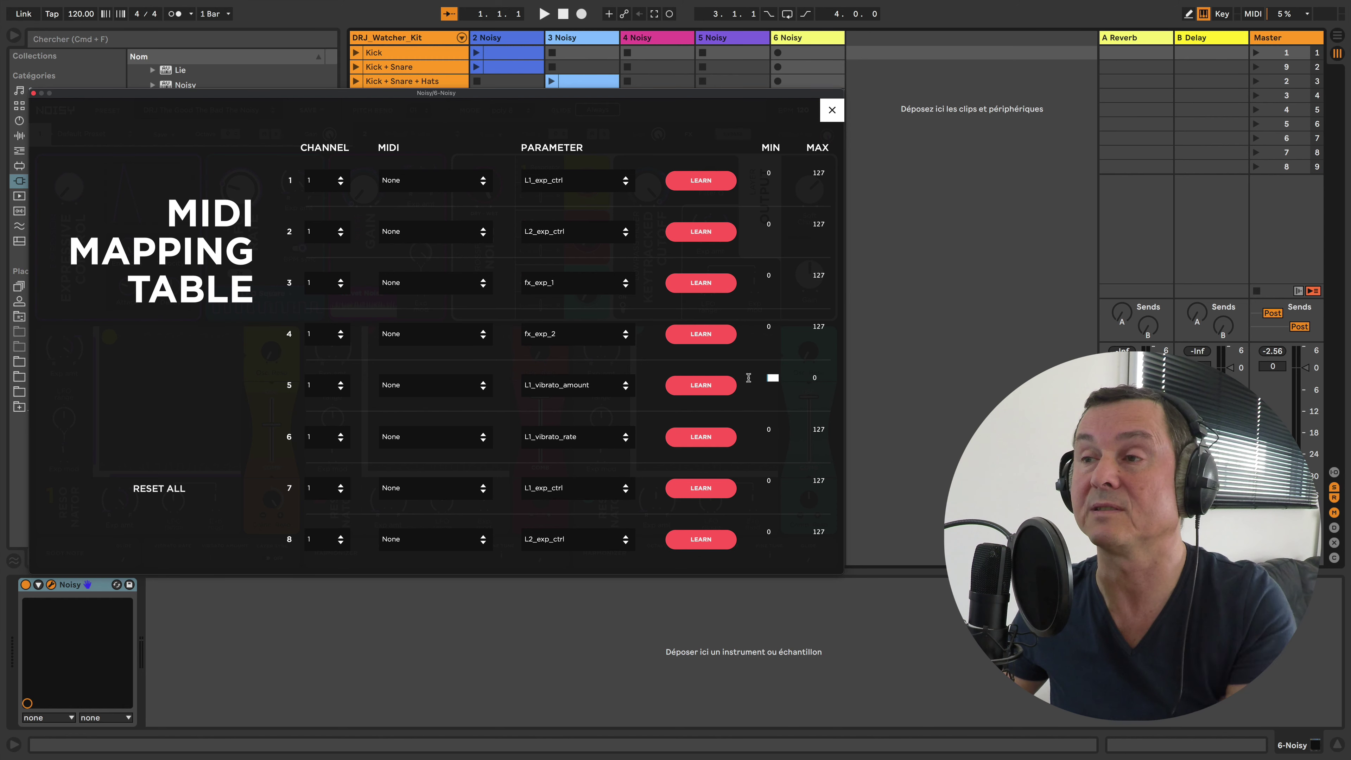
type("0")
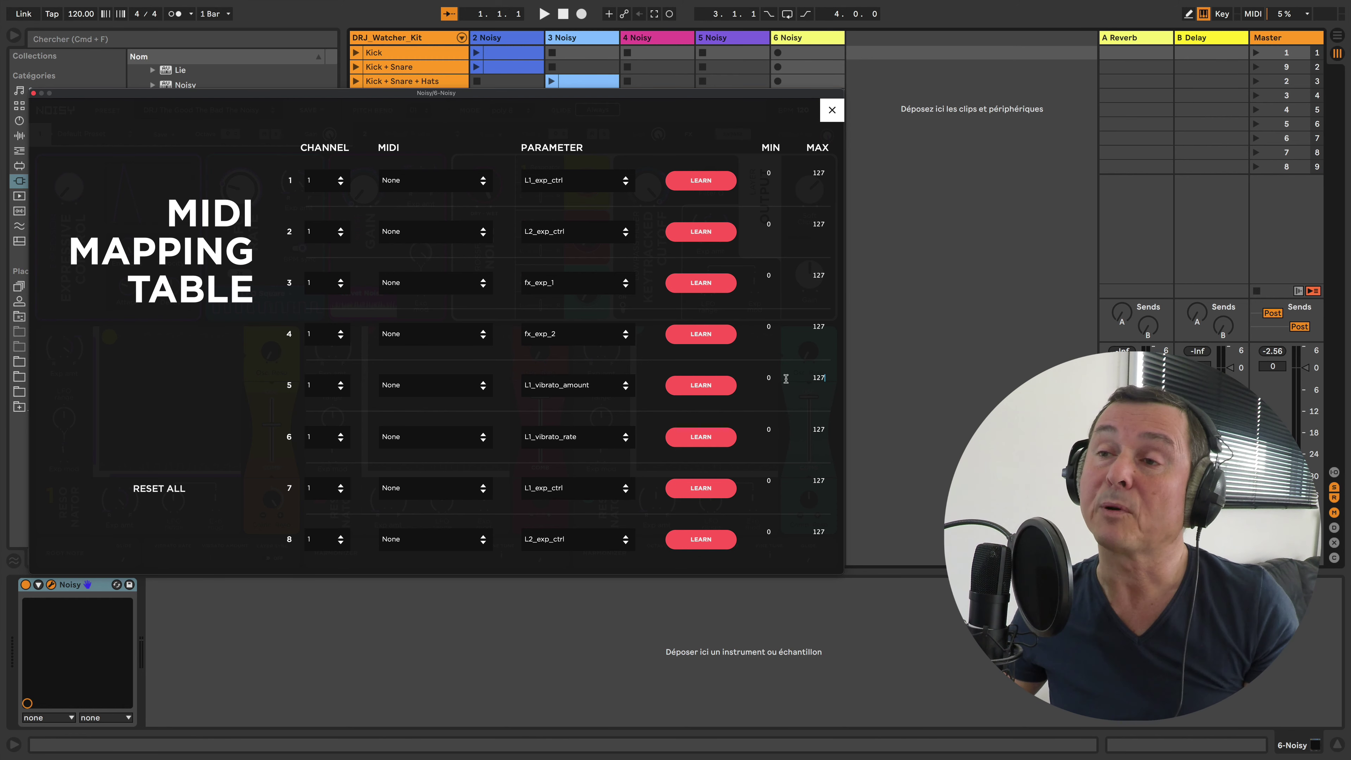
Leave the MIDI mapping table, open the preset folder and look through the MainPresets and LayerPresets categories, including their User folders.
left_click(831, 112)
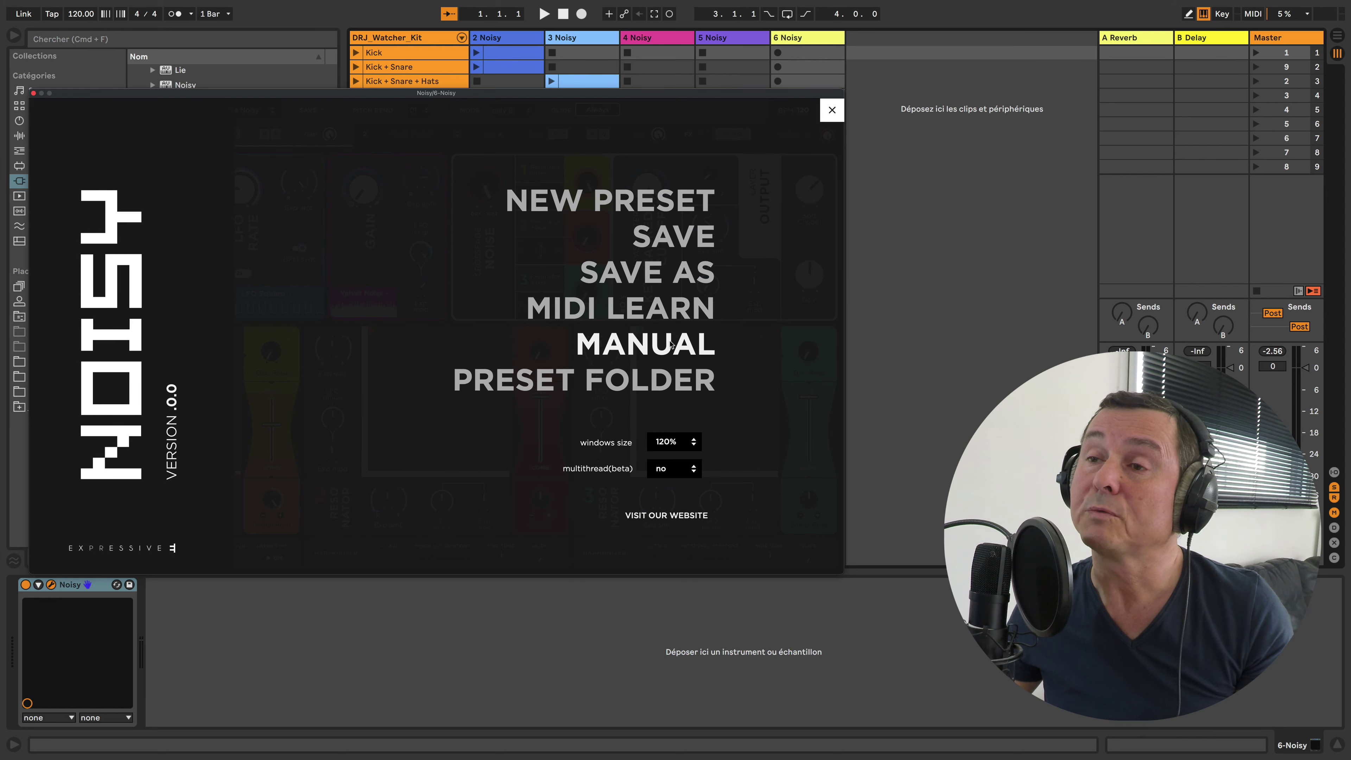
left_click(661, 380)
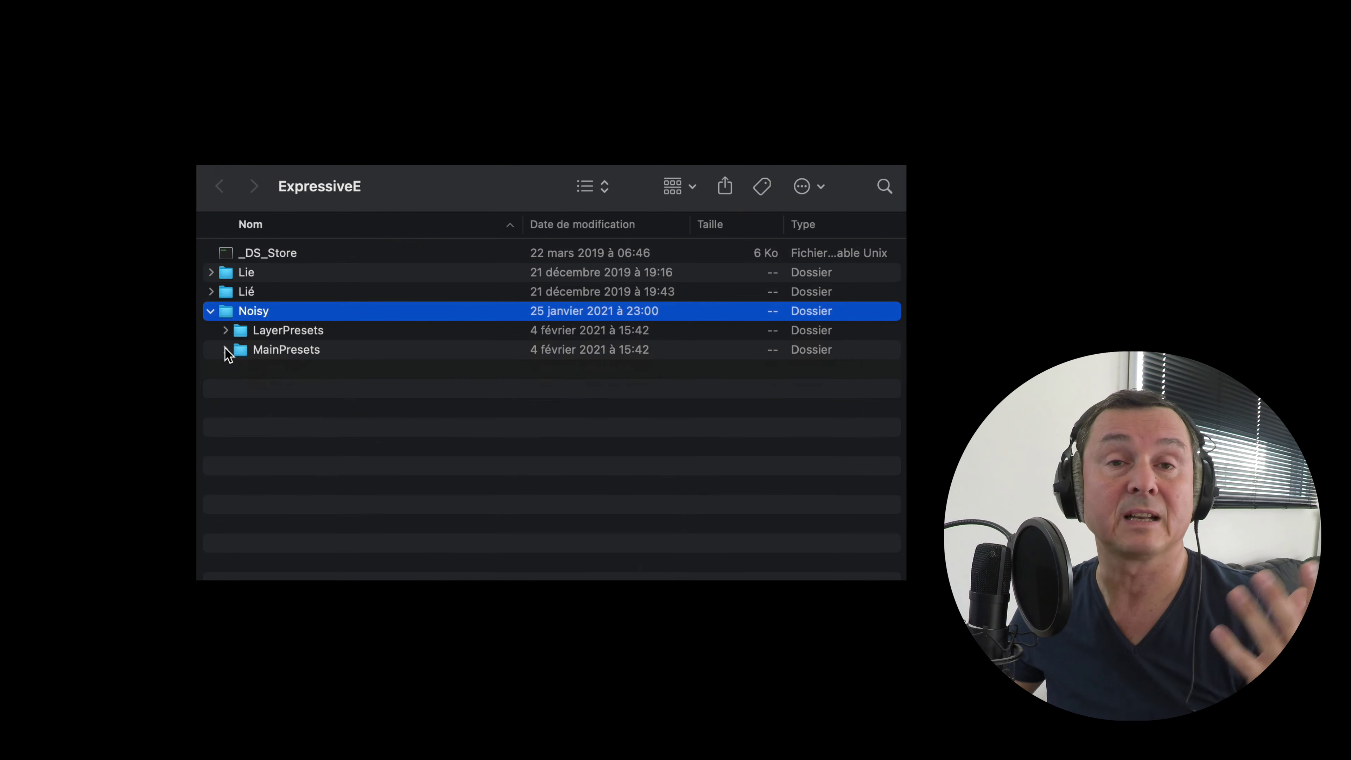
left_click(225, 350)
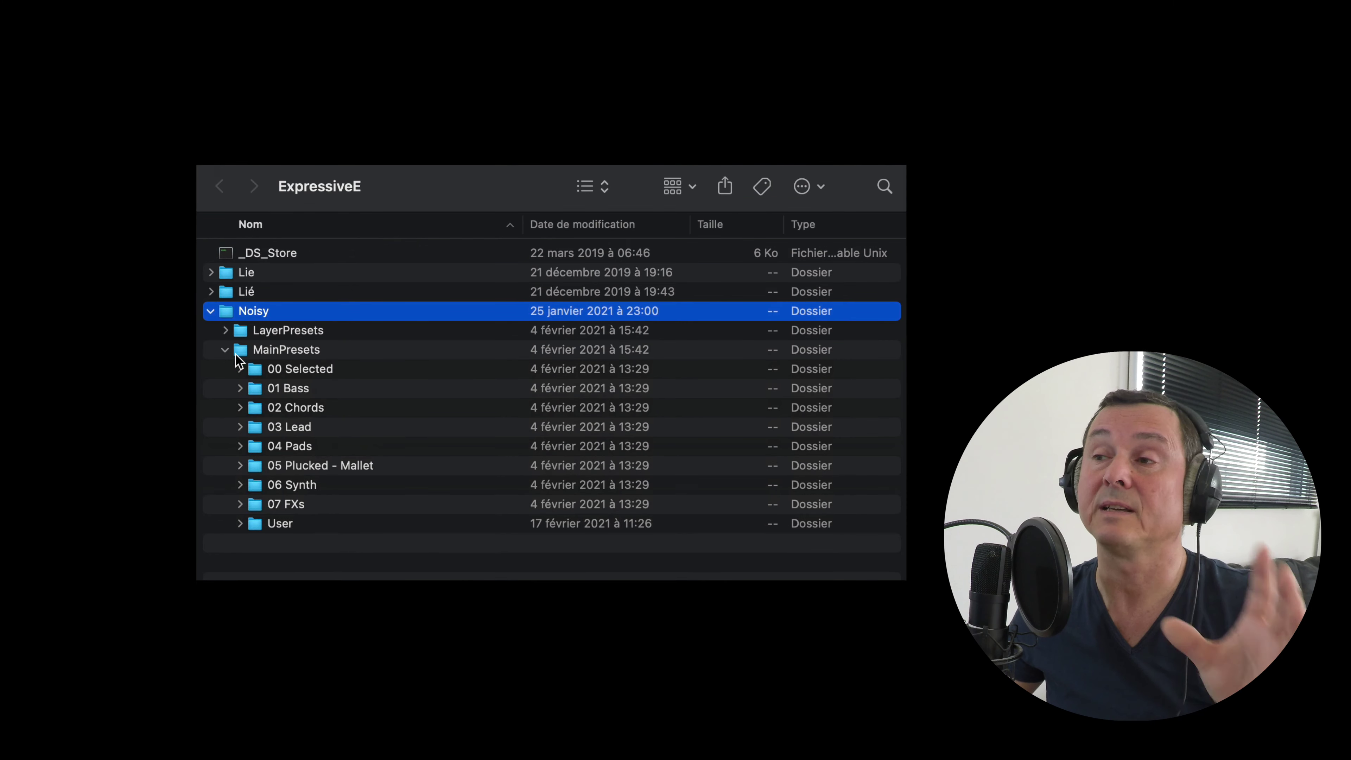
left_click(240, 524)
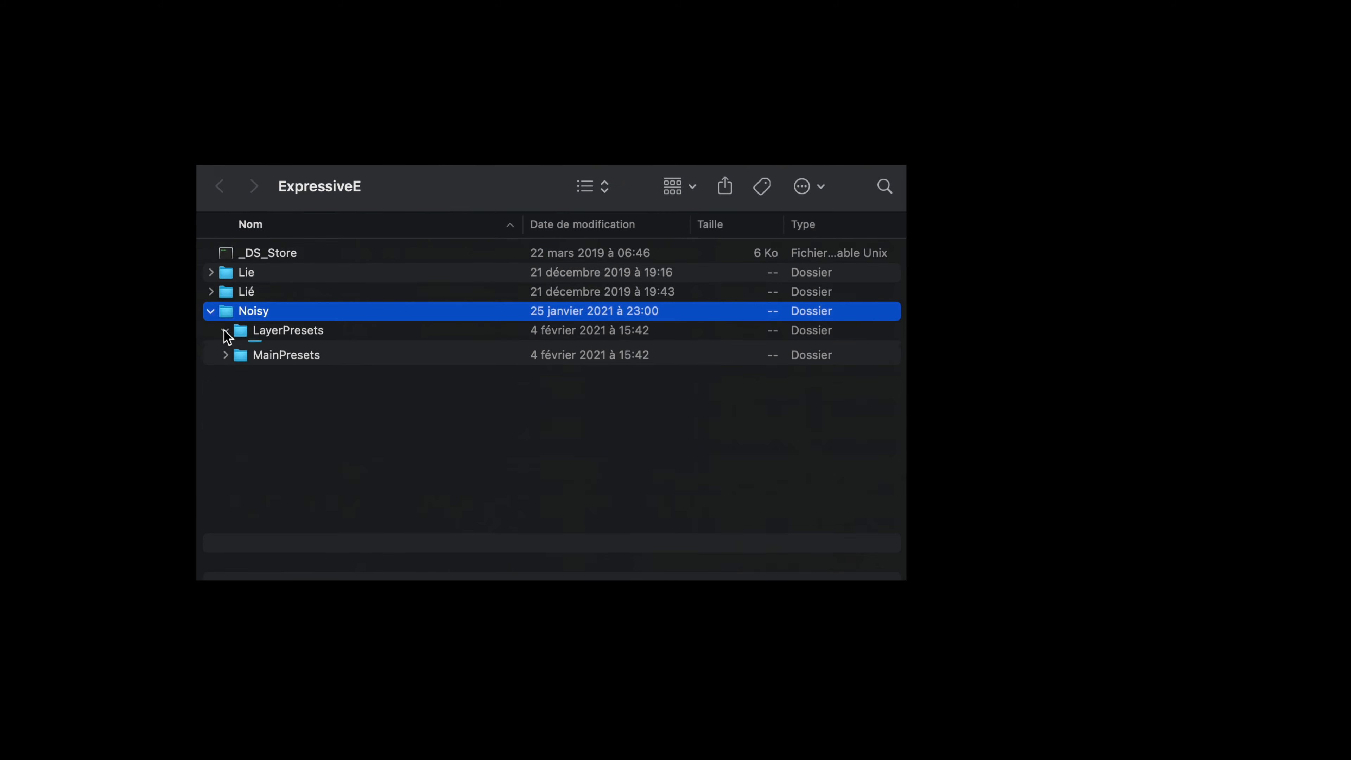
left_click(225, 330)
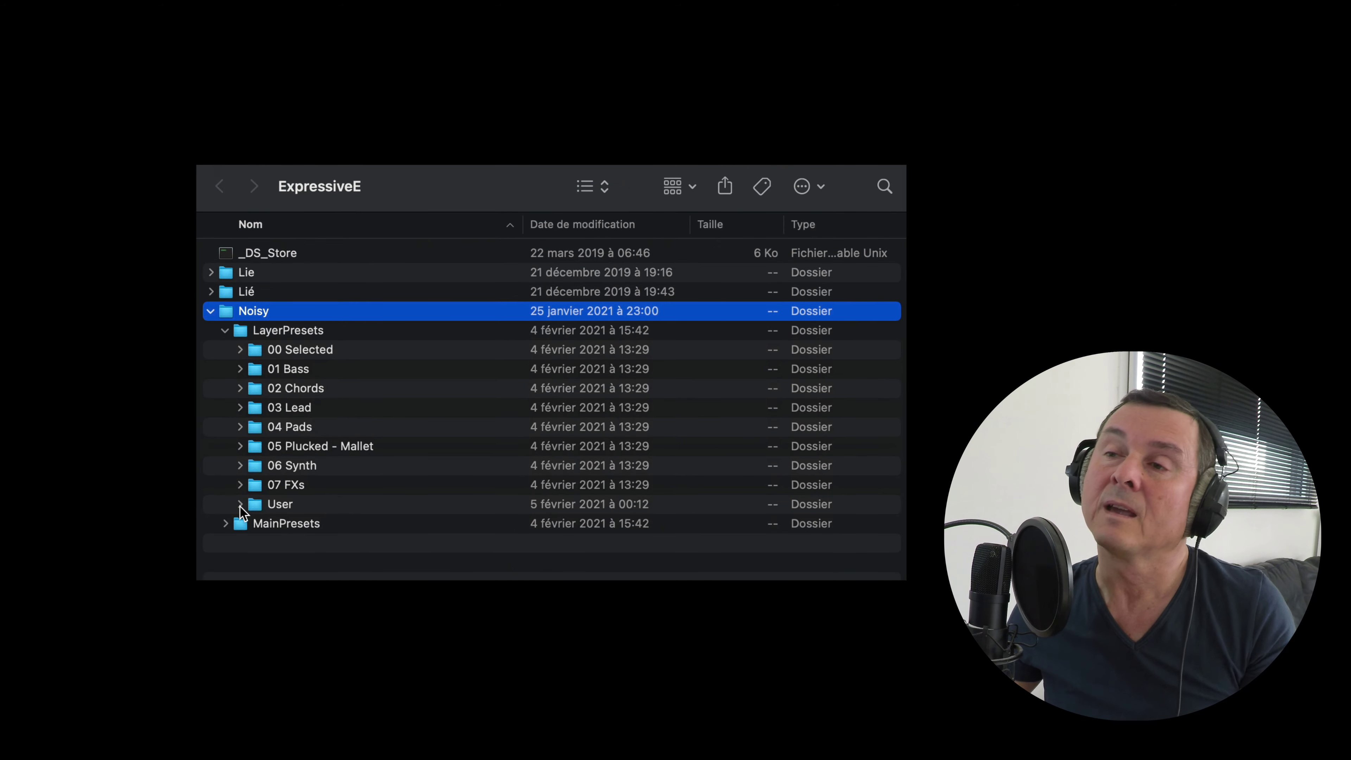
left_click(240, 504)
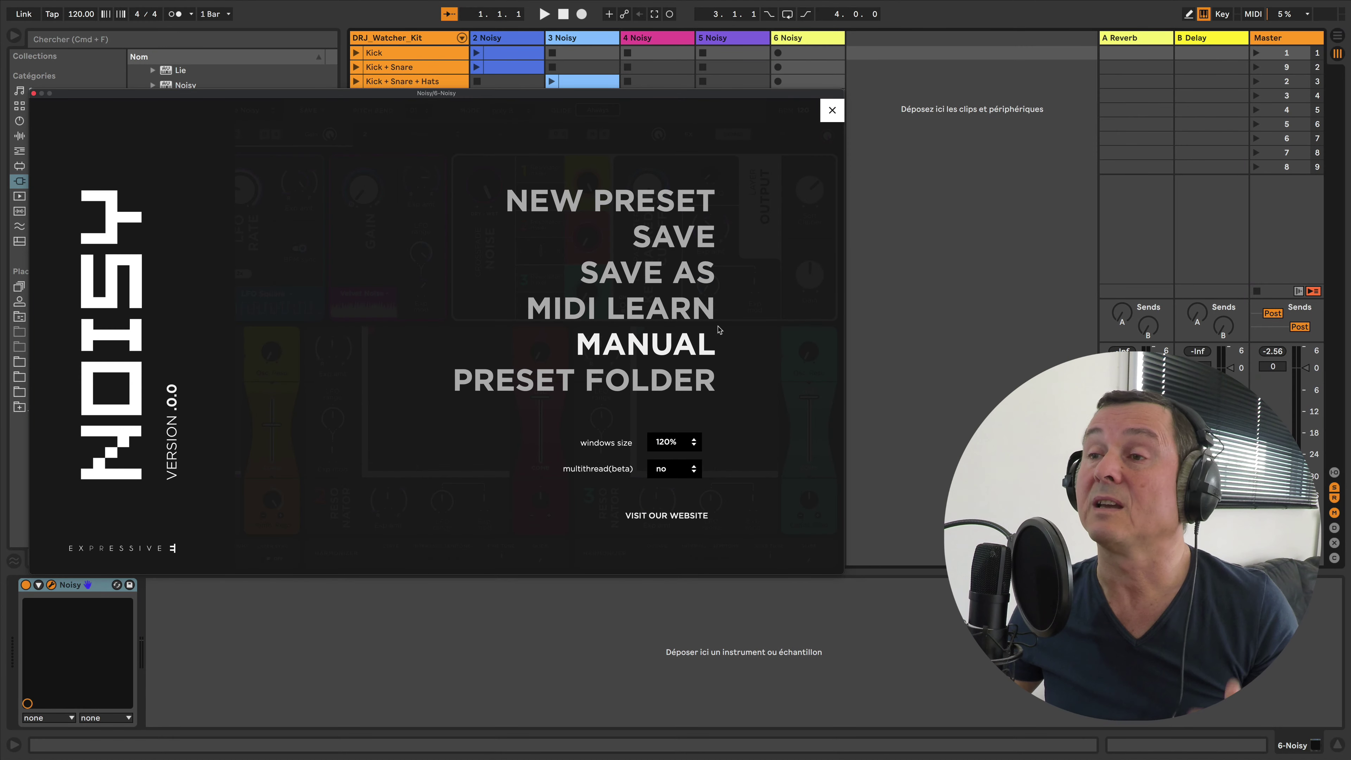
Check the window size choices, set multithread (beta) to yes and leave the settings page.
left_click(674, 446)
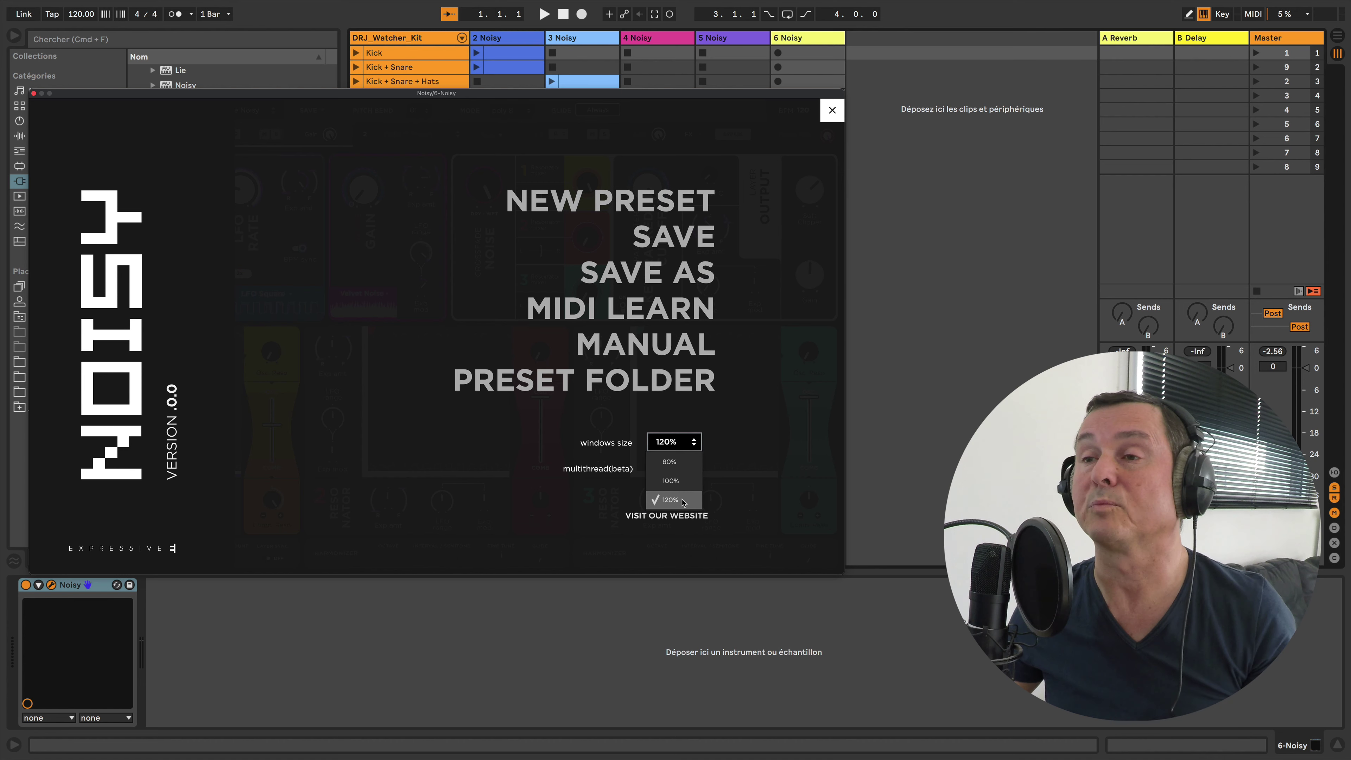
left_click(727, 459)
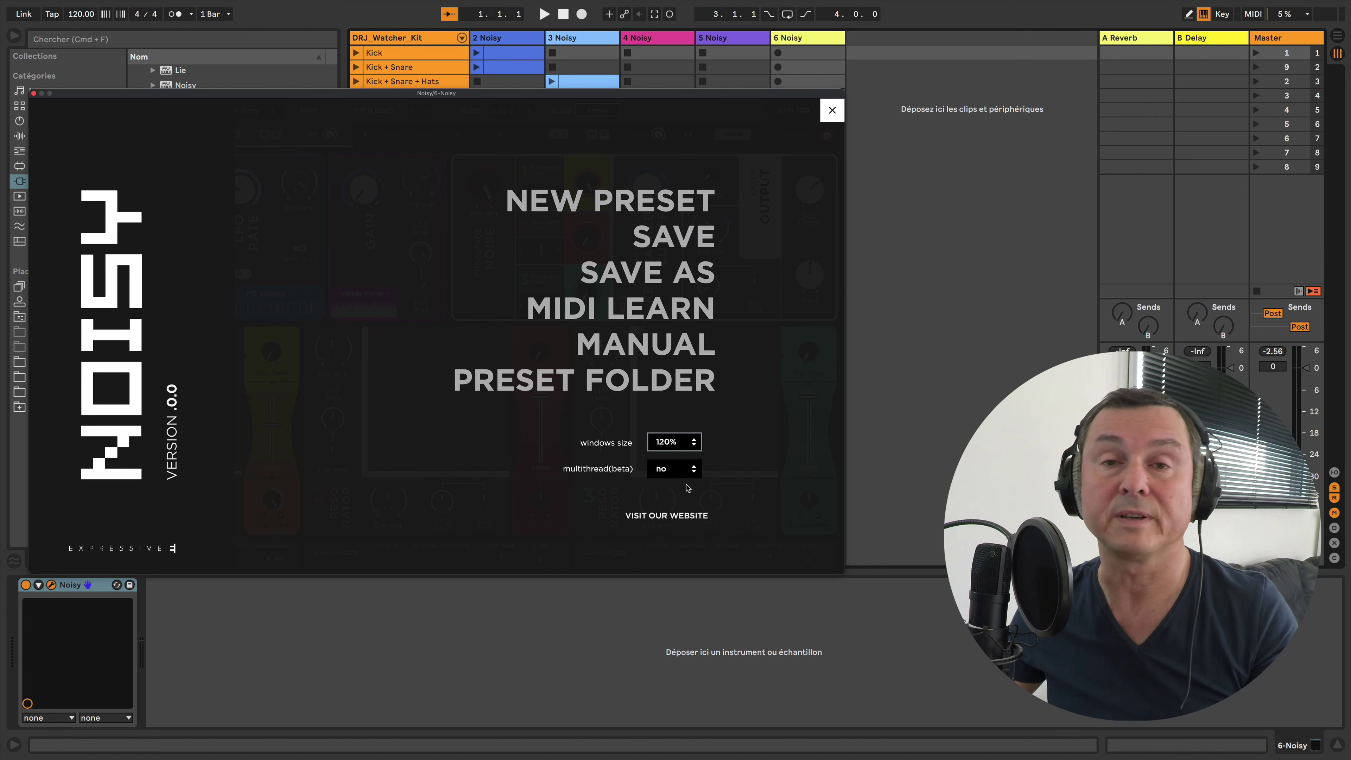
left_click(678, 469)
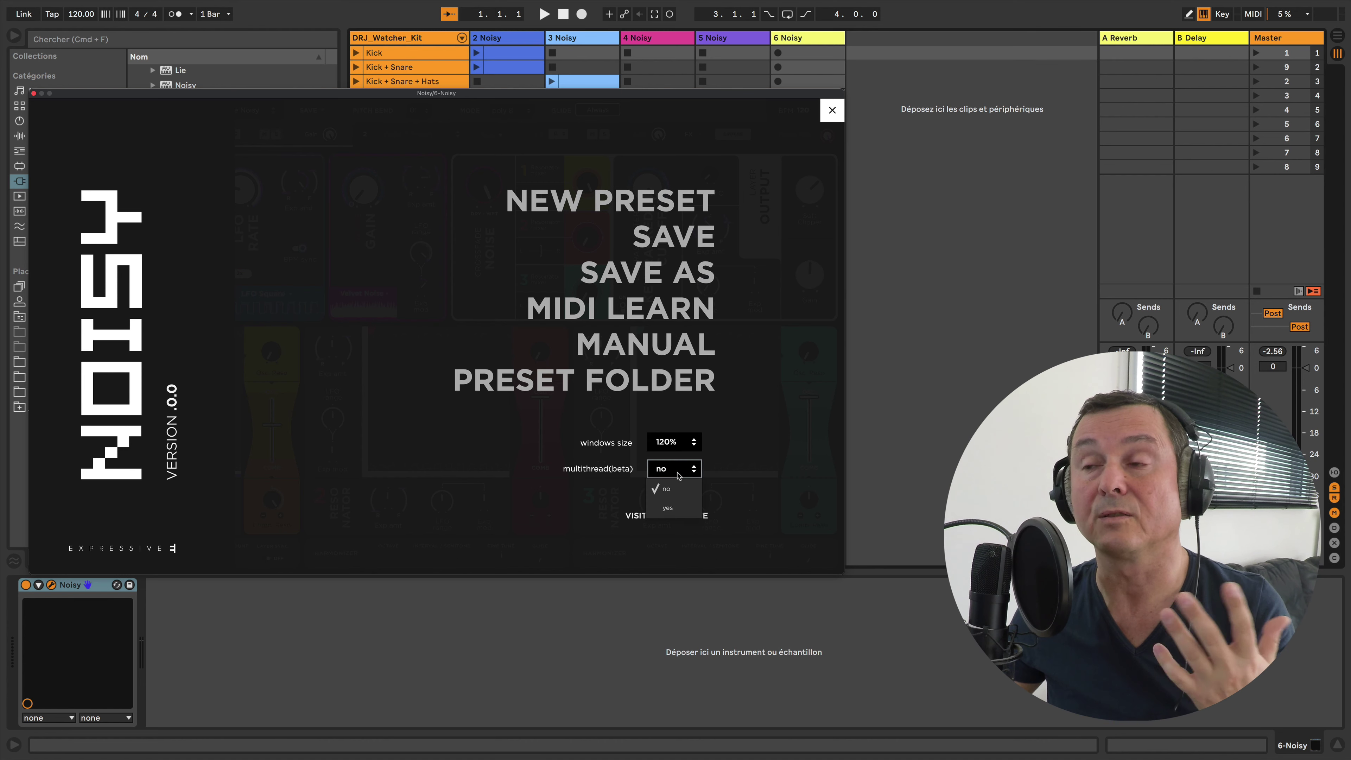
left_click(669, 509)
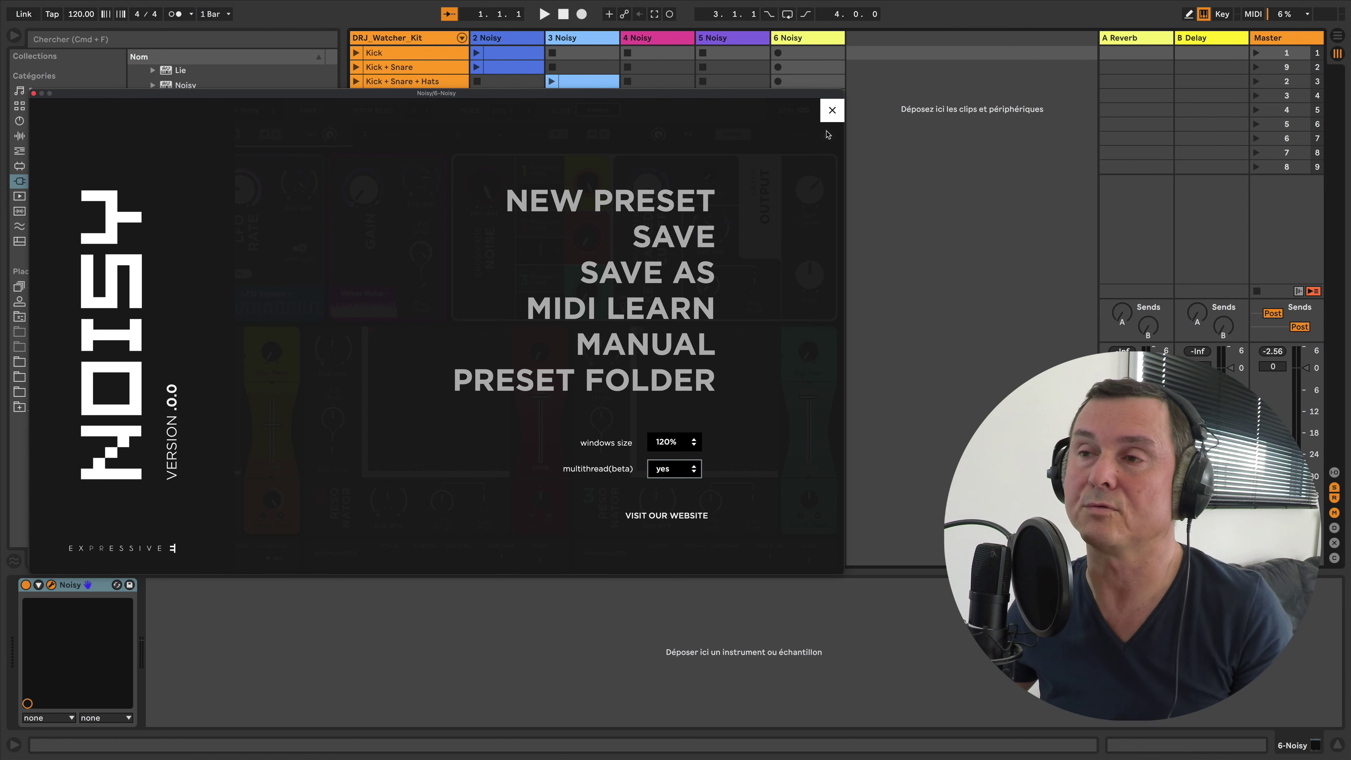
left_click(830, 112)
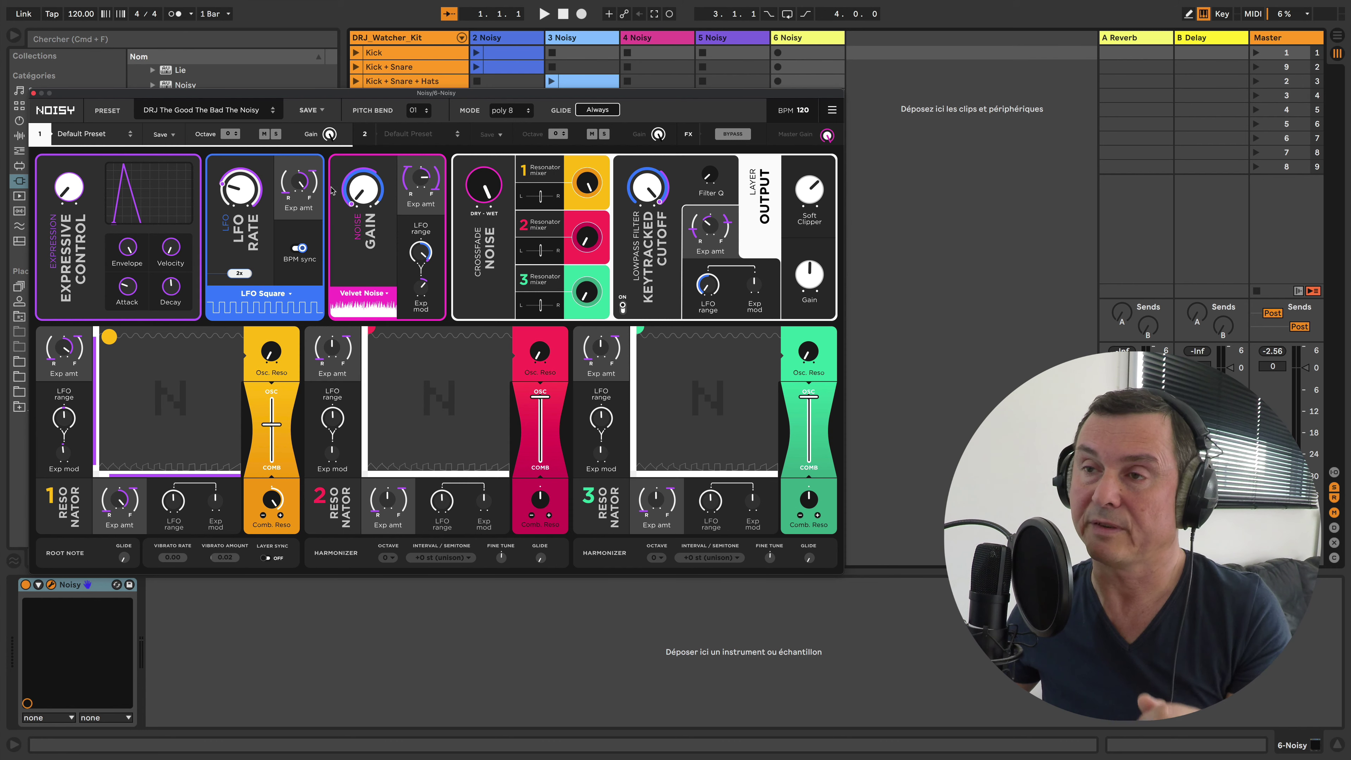
Look at layer 2, return to layer 1 and load the User preset DRJ Air Pad into it.
left_click(364, 138)
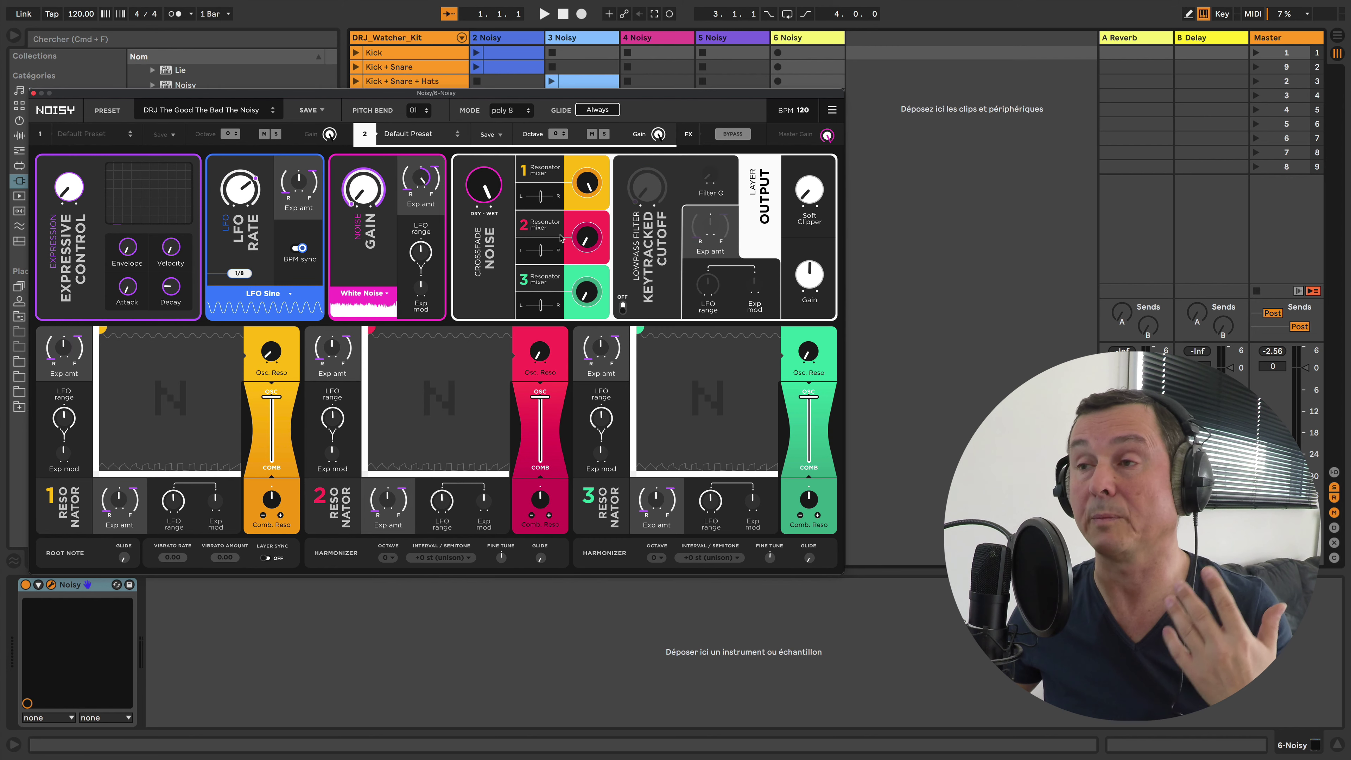
left_click(43, 137)
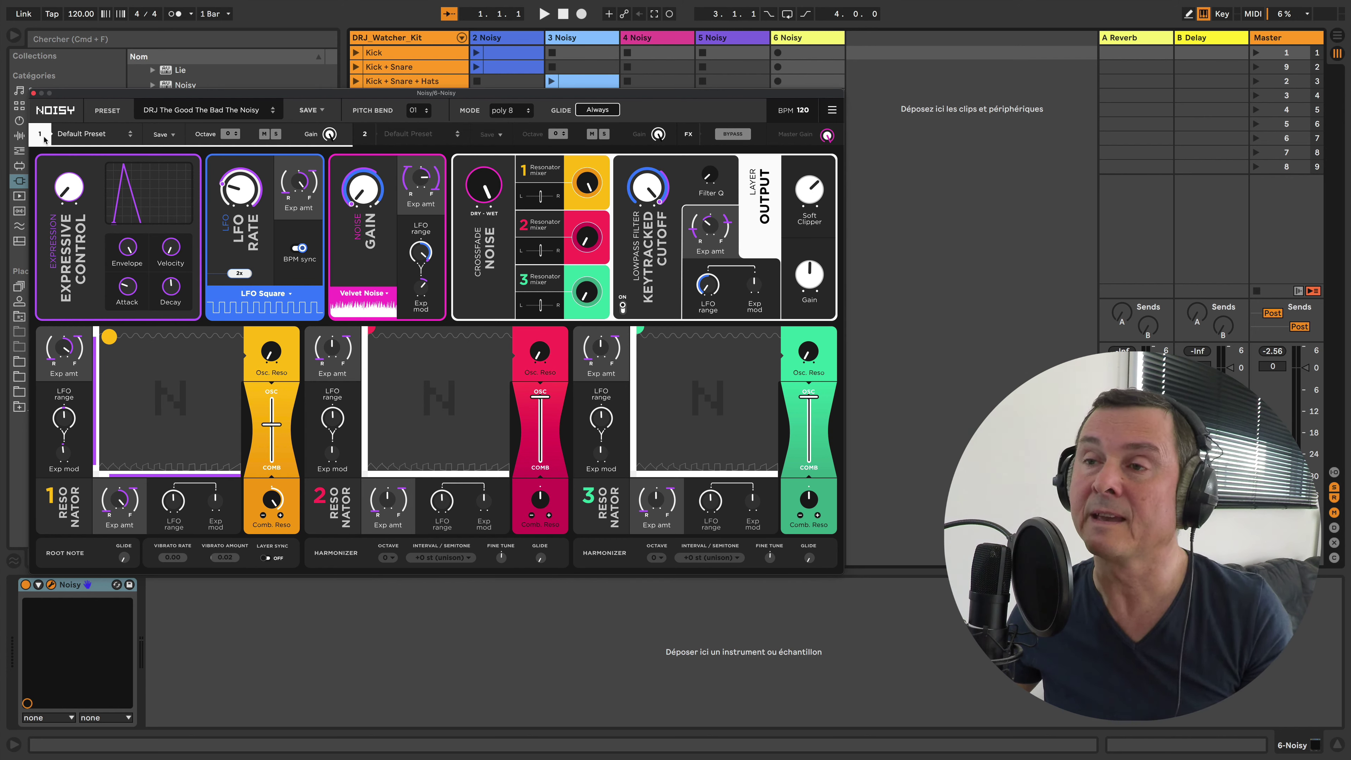
left_click(95, 138)
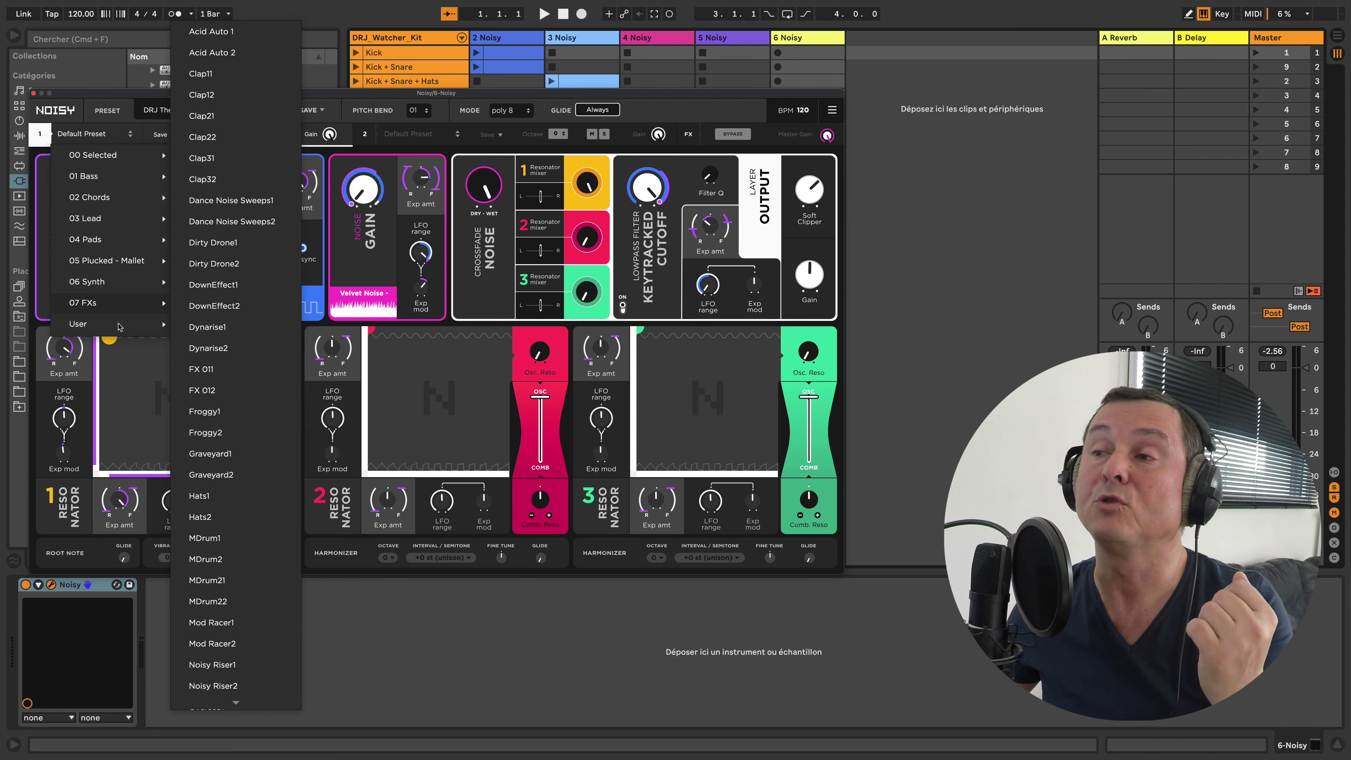
mouse_move(119, 323)
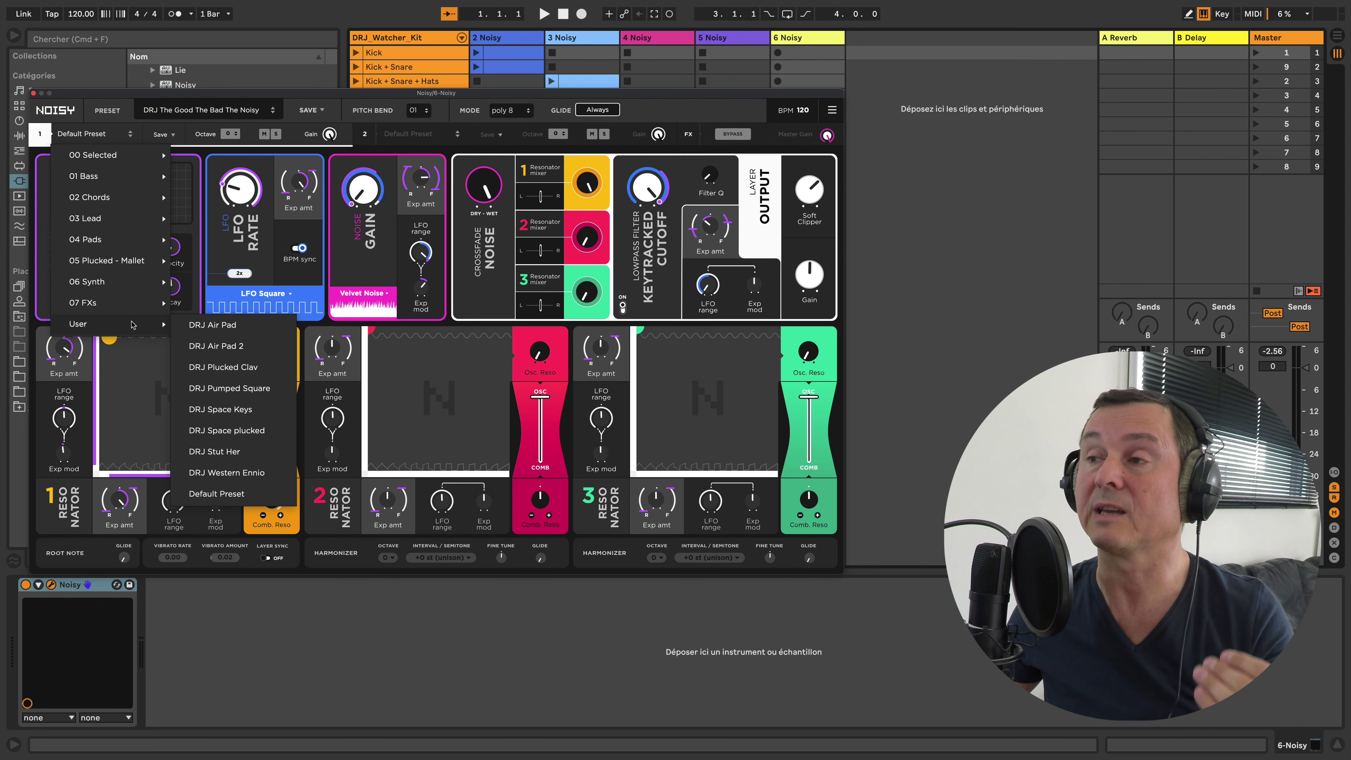
left_click(213, 332)
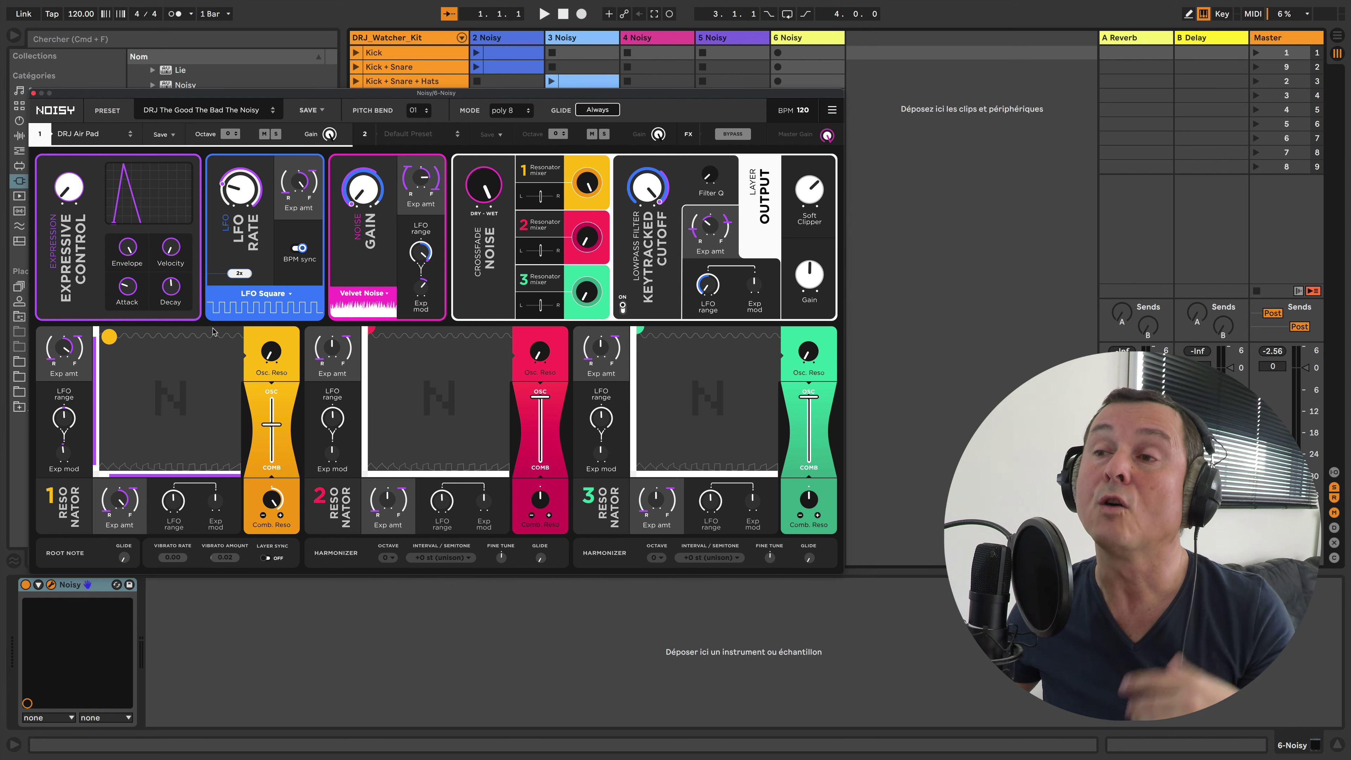
Load the User preset DRJ Air Pad 2 into layer 2 and go back to layer 1.
left_click(399, 134)
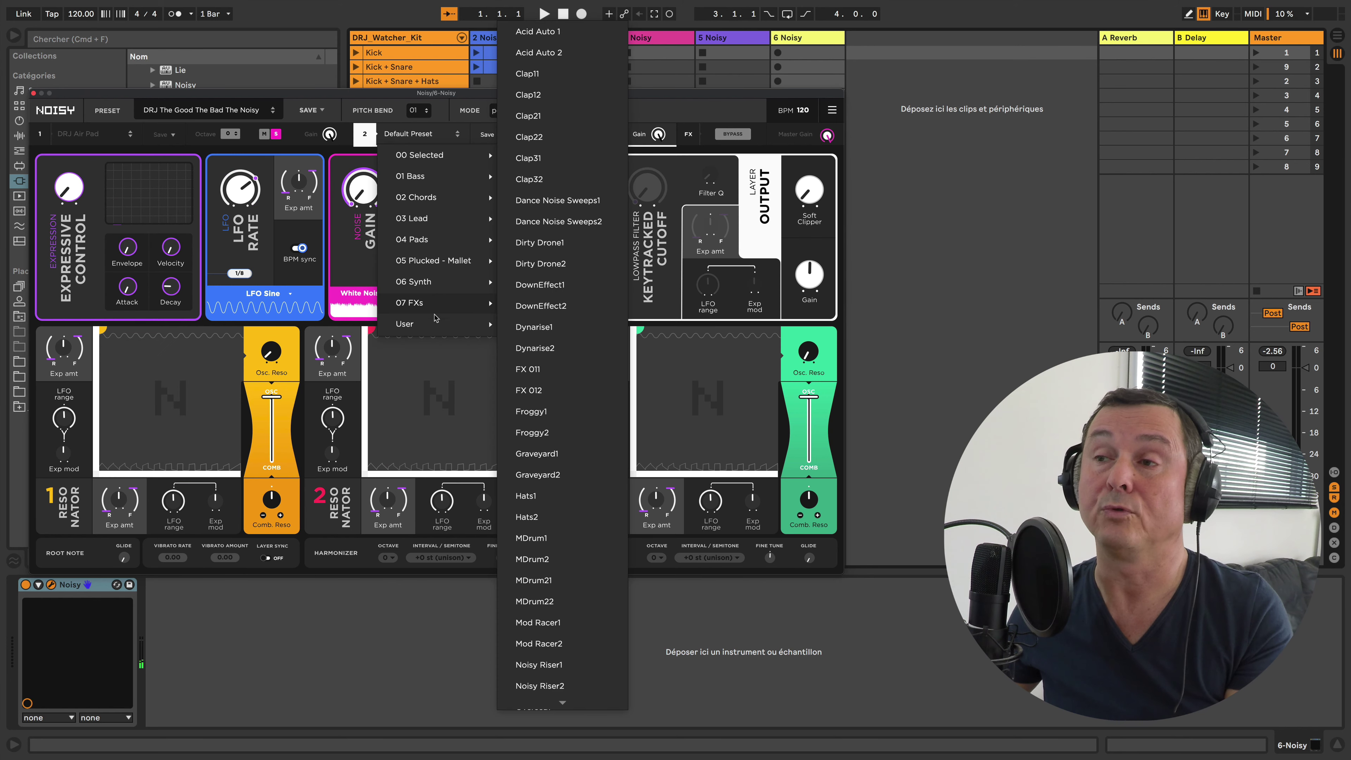
mouse_move(441, 324)
left_click(553, 346)
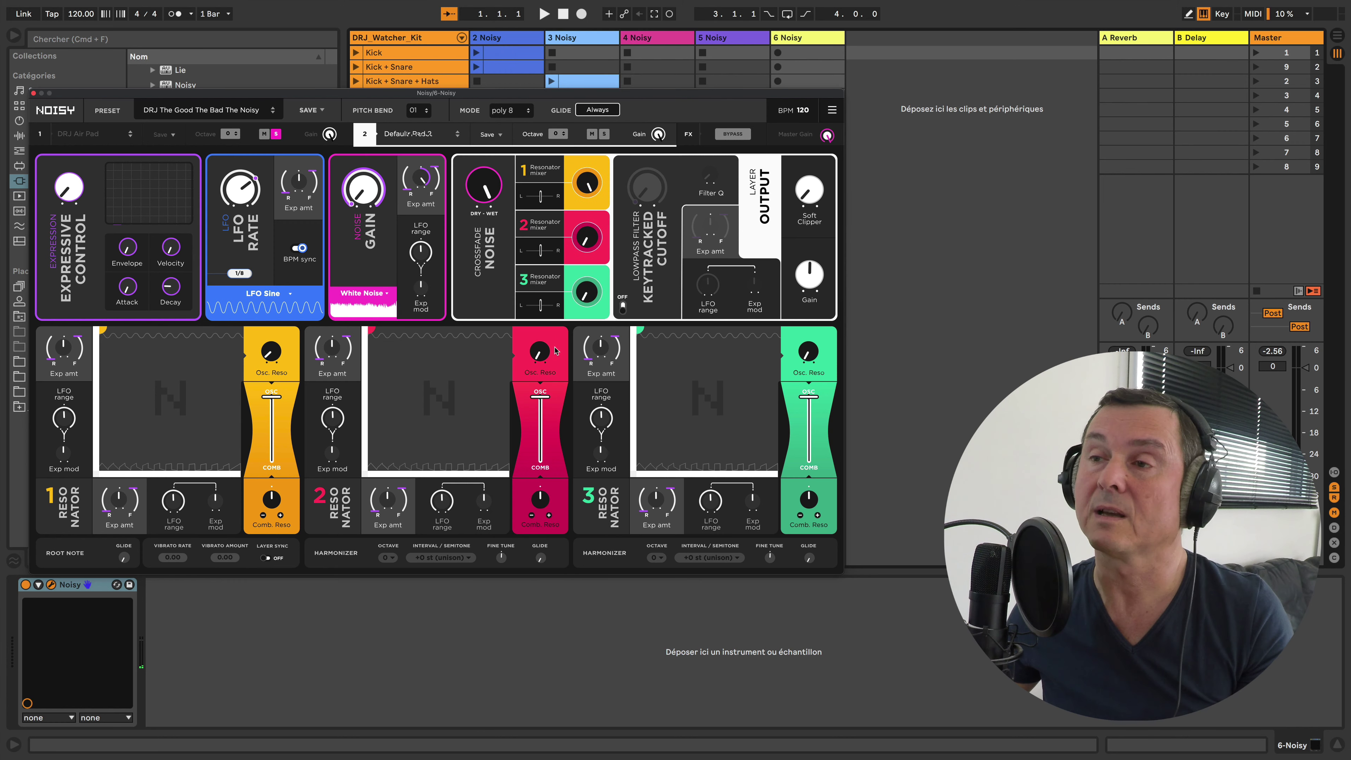
left_click(136, 137)
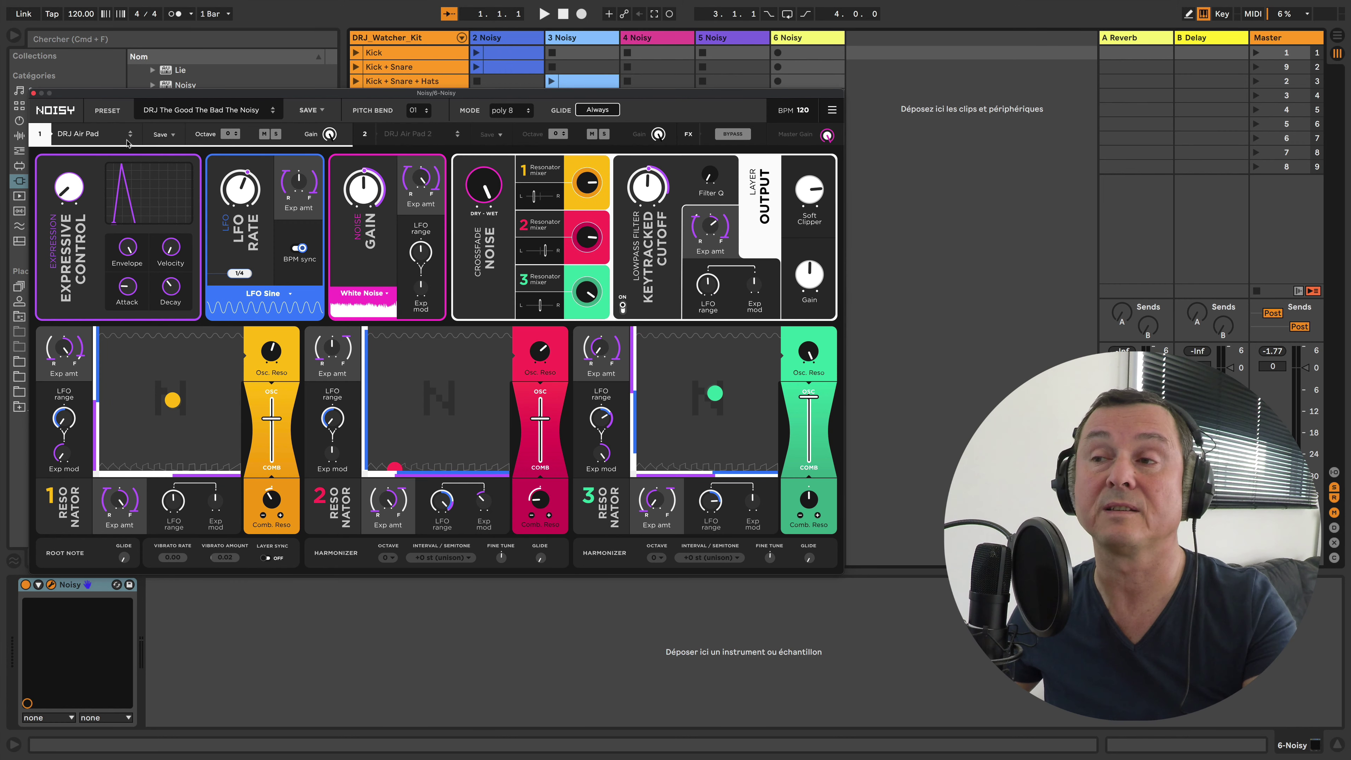
Look at layer 1's save options and the available octave shifts.
left_click(169, 134)
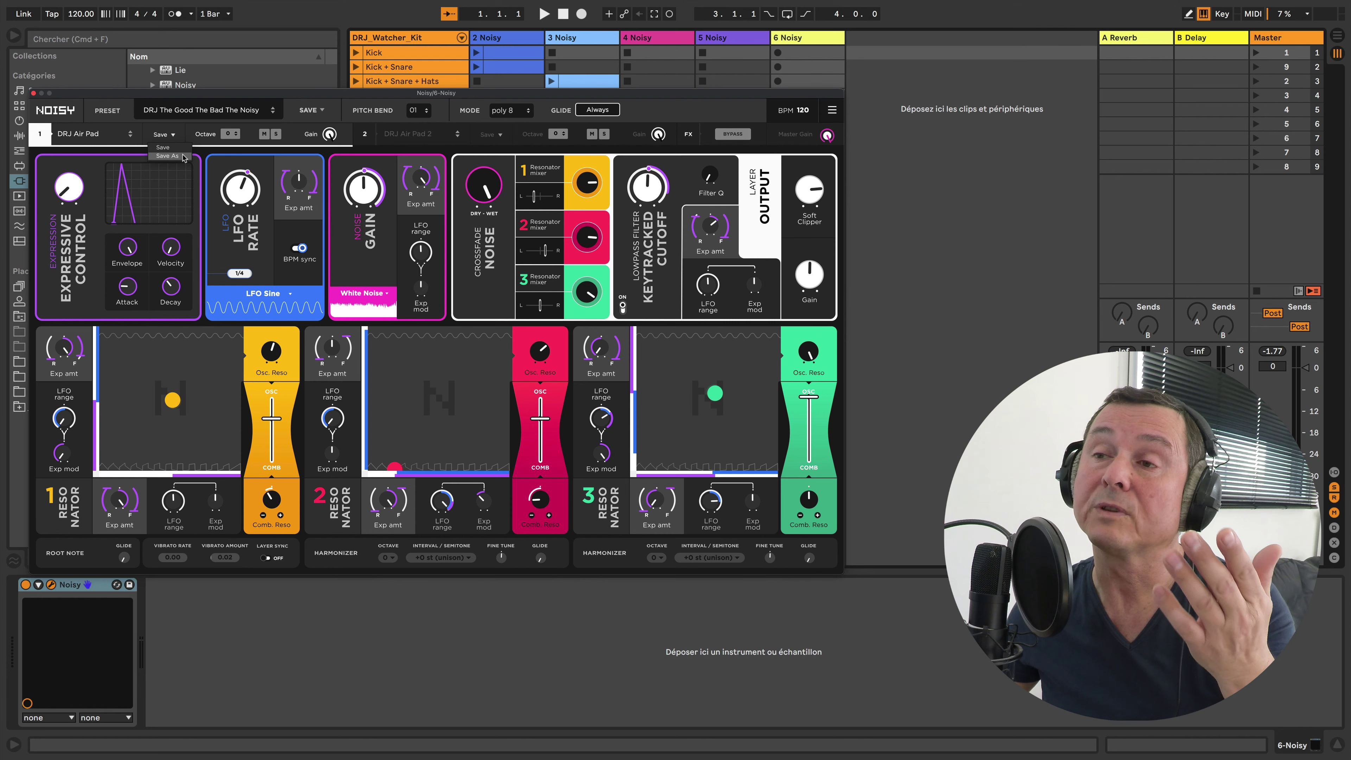
left_click(229, 135)
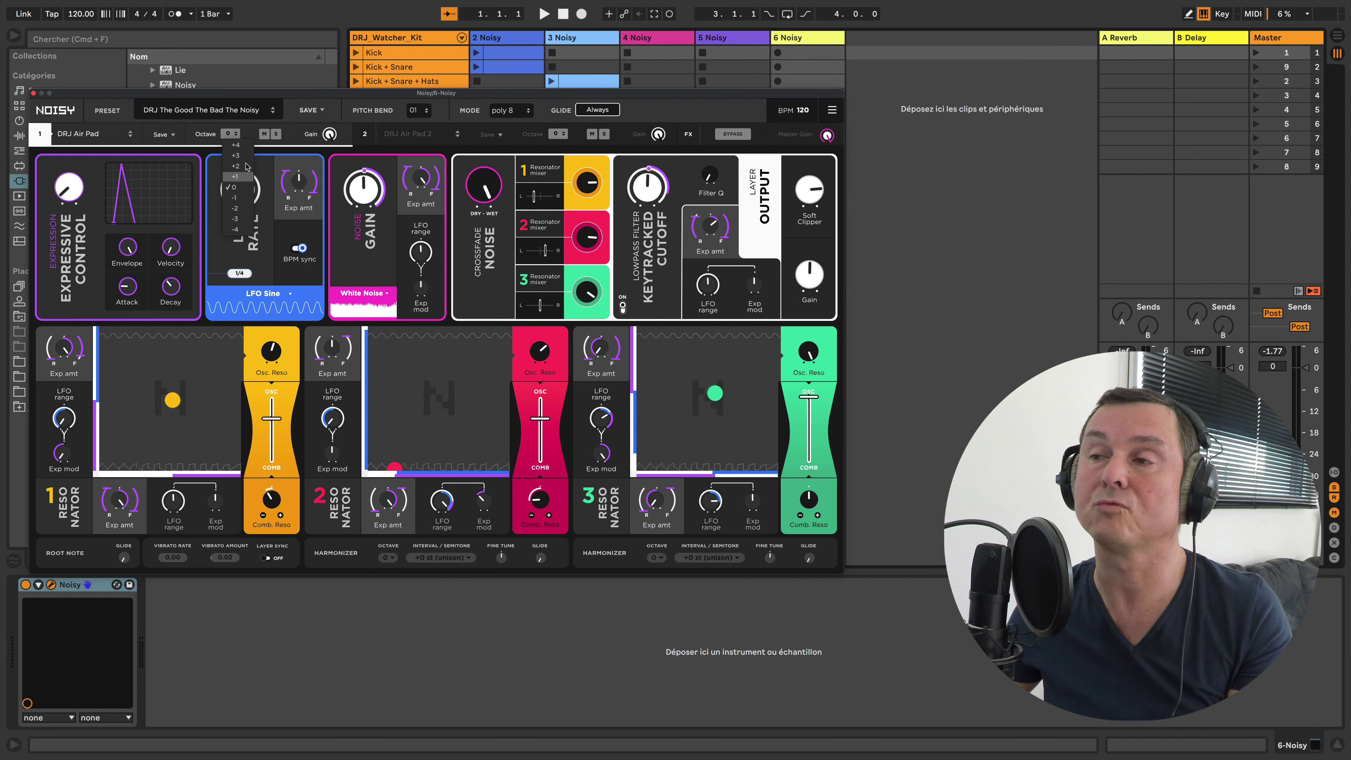
left_click(250, 133)
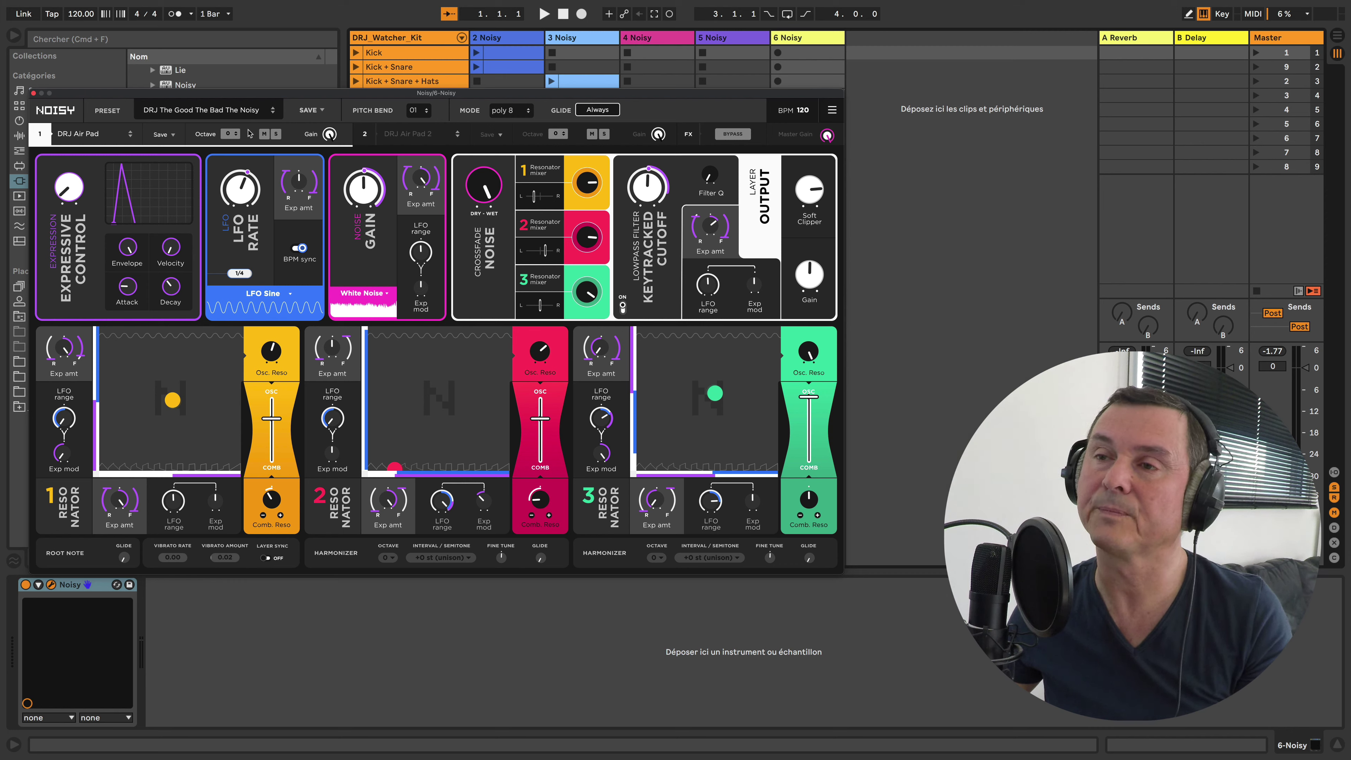
Try layer 1's solo and mute and the FX bypass, switching each one back off.
left_click(276, 134)
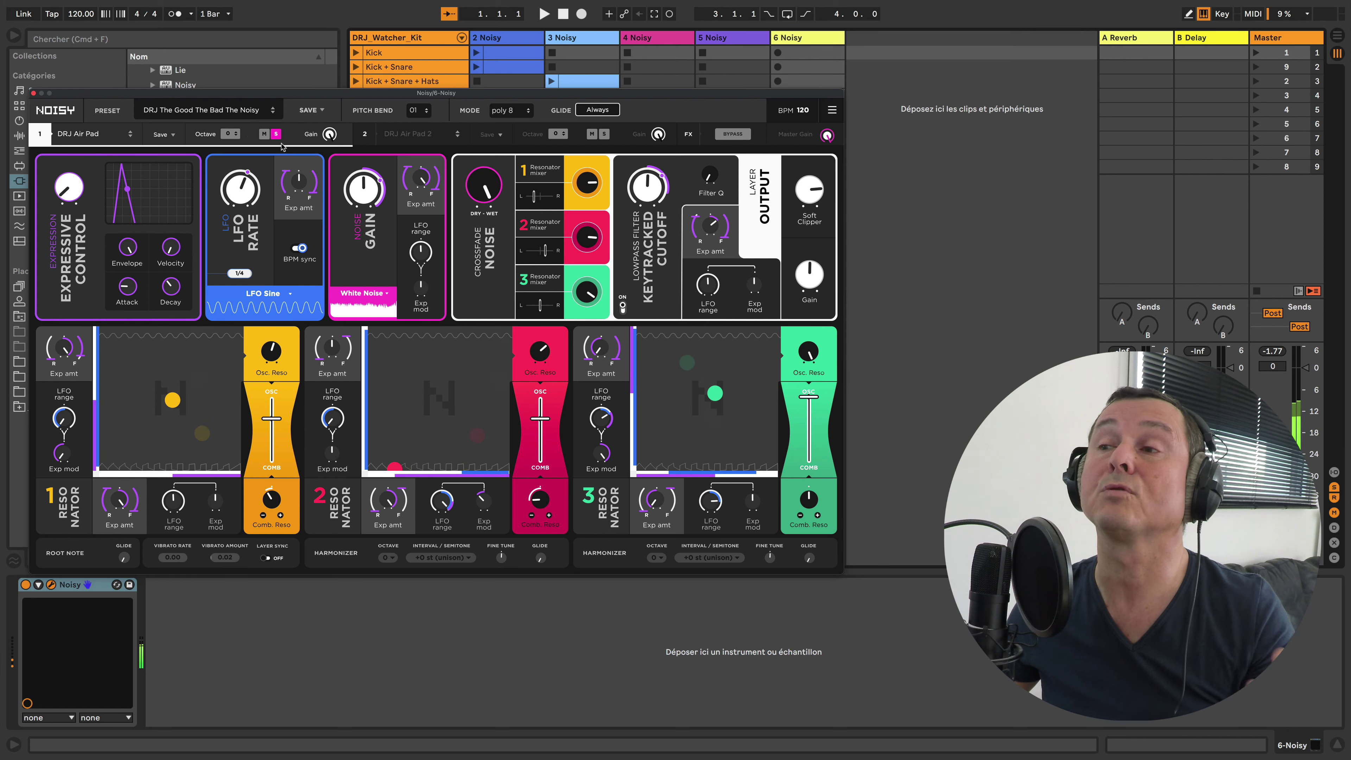
left_click(276, 134)
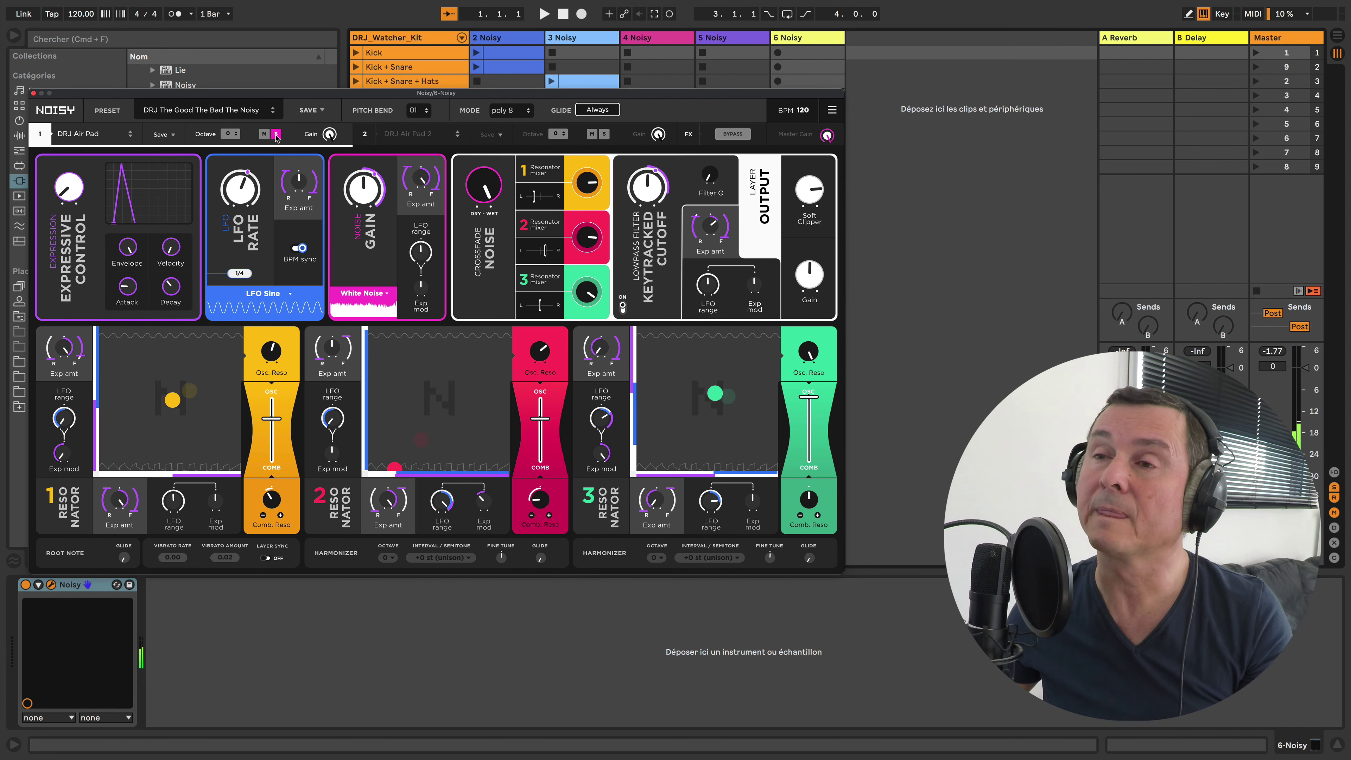
left_click(264, 134)
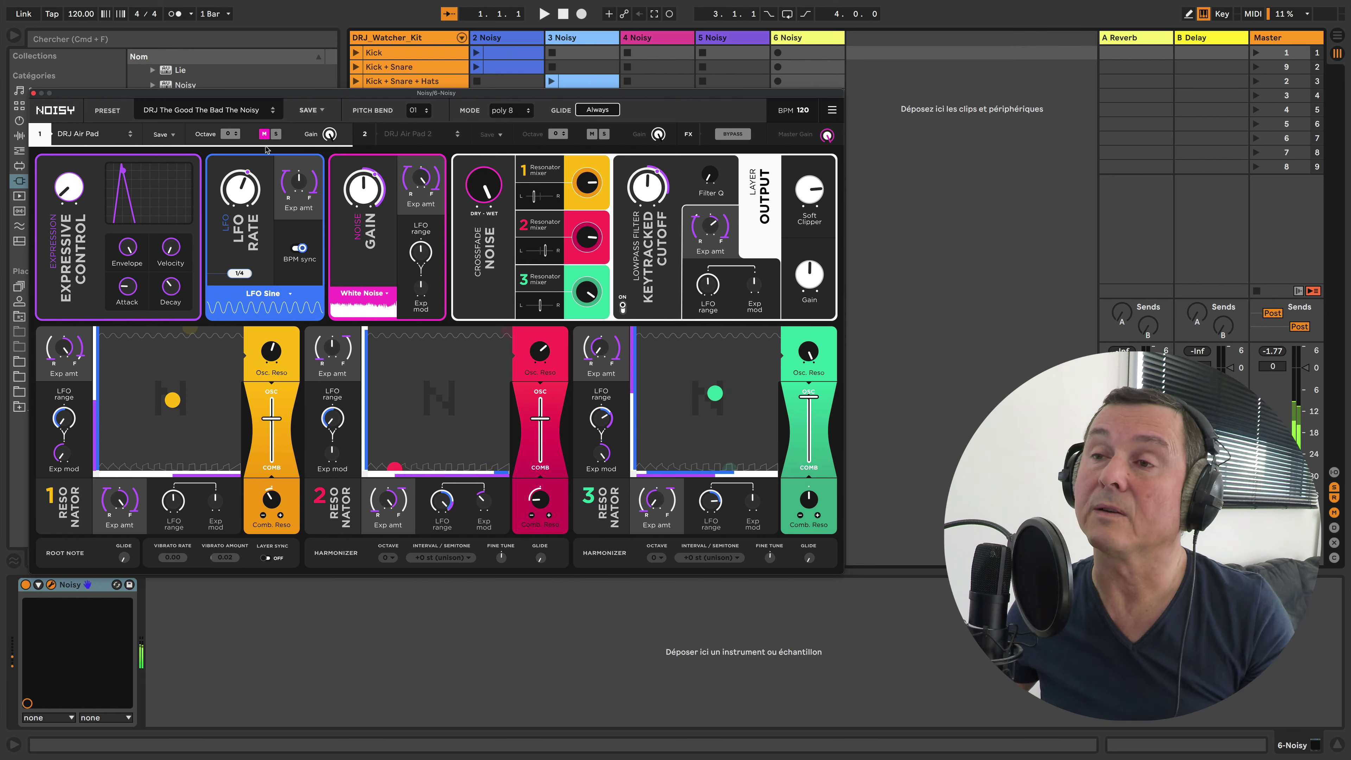
left_click(266, 135)
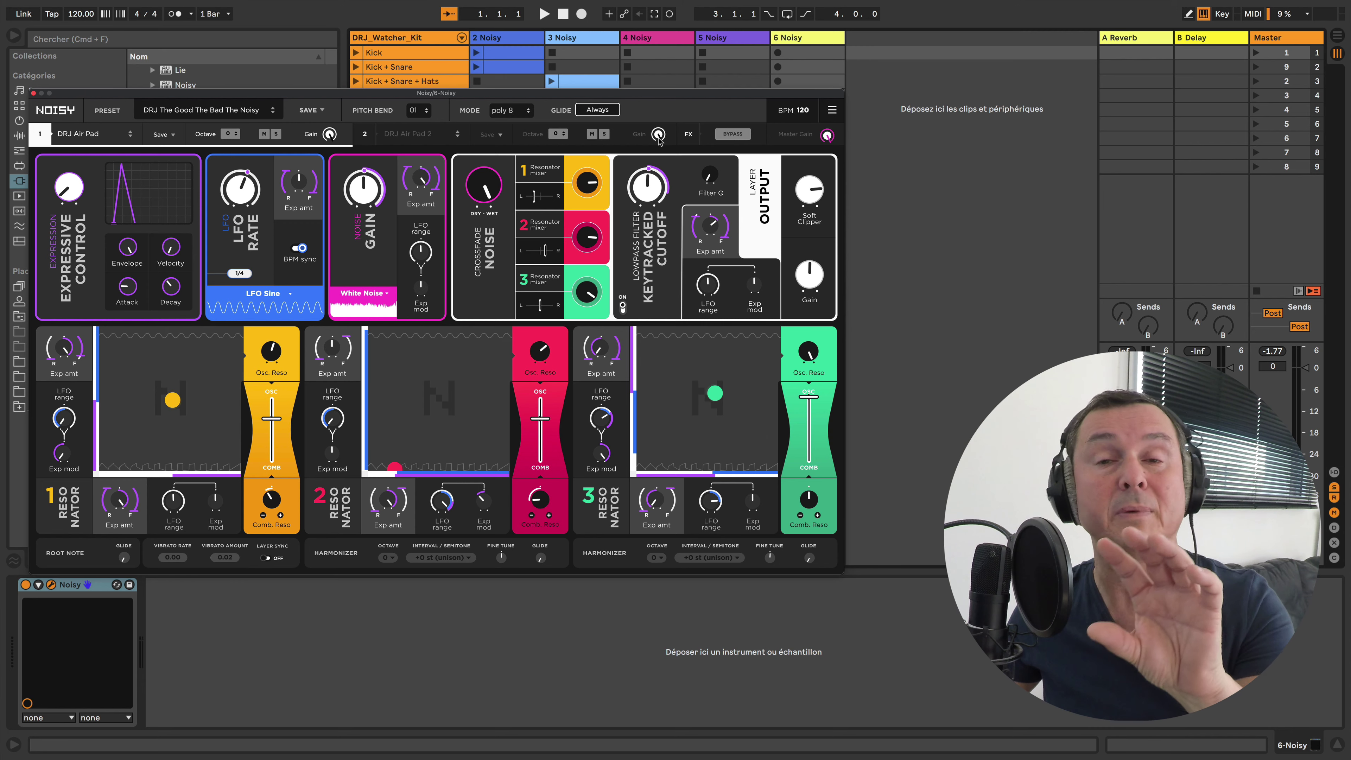
left_click(730, 134)
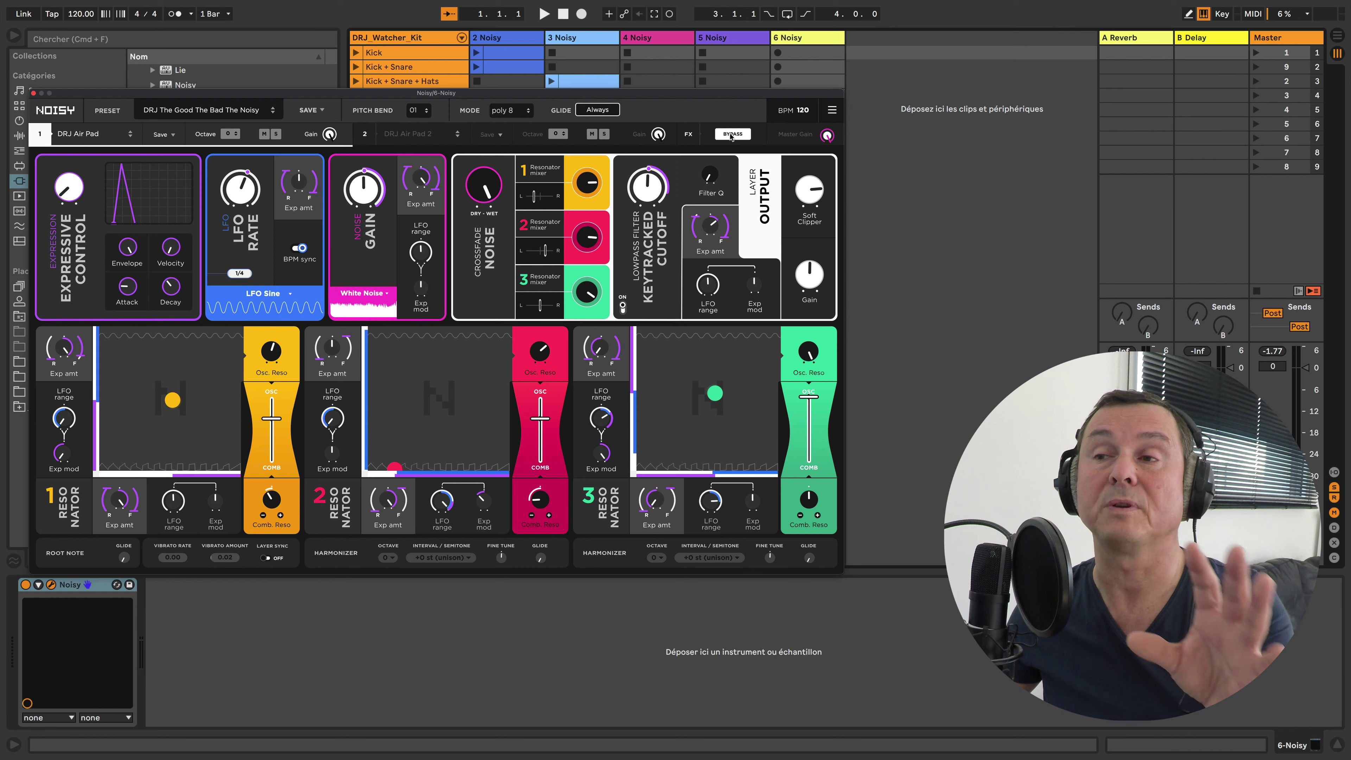
left_click(732, 134)
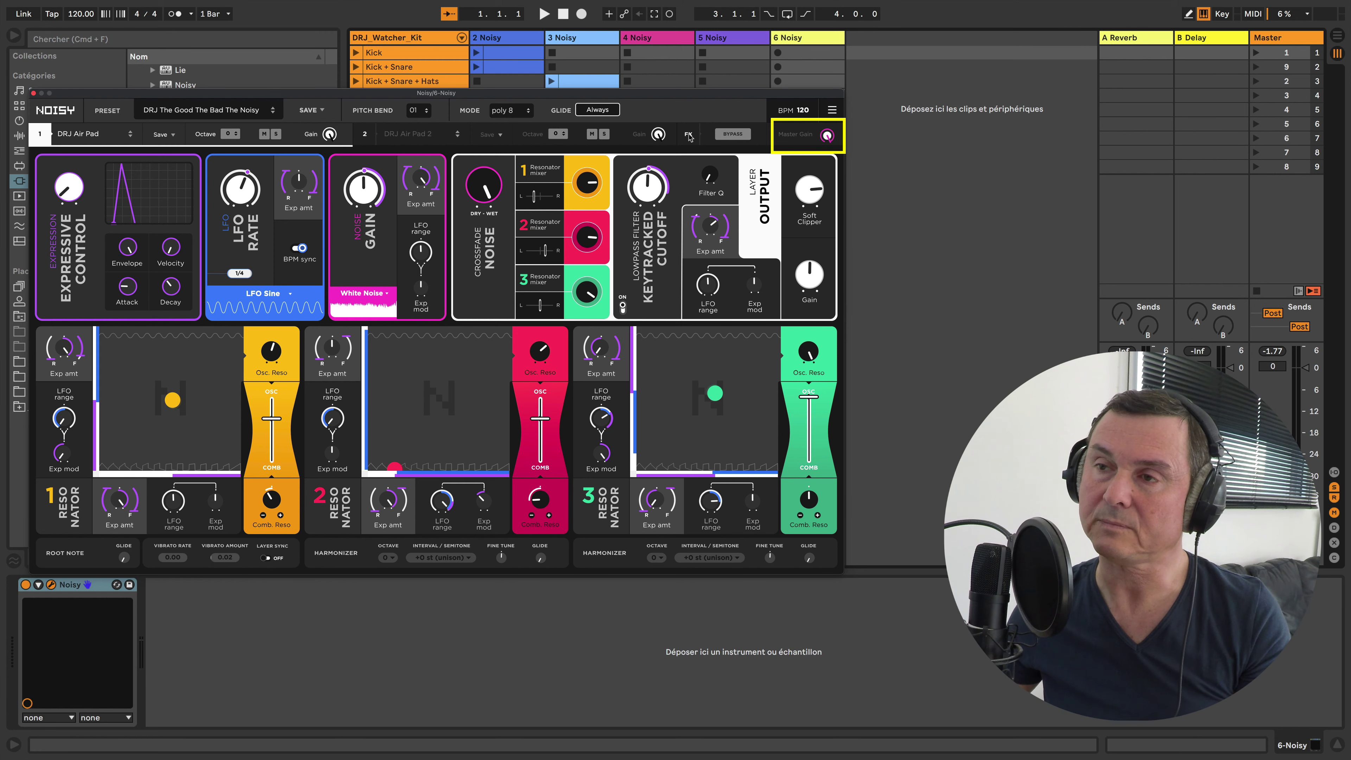
Start a new preset with Crossfade Noise fully dry, Noise Gain at maximum and its expression amount centred.
left_click(832, 110)
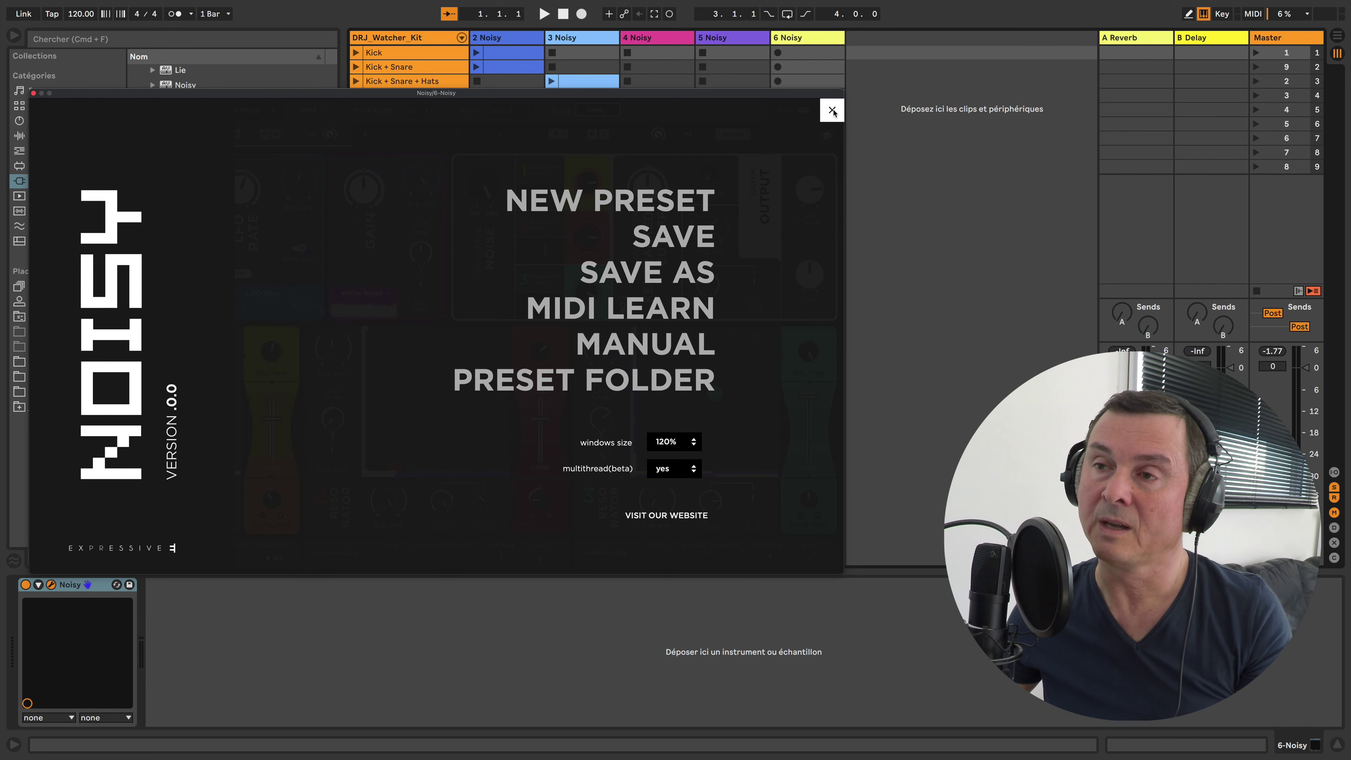
left_click(687, 205)
left_click_drag(483, 187, 492, 380)
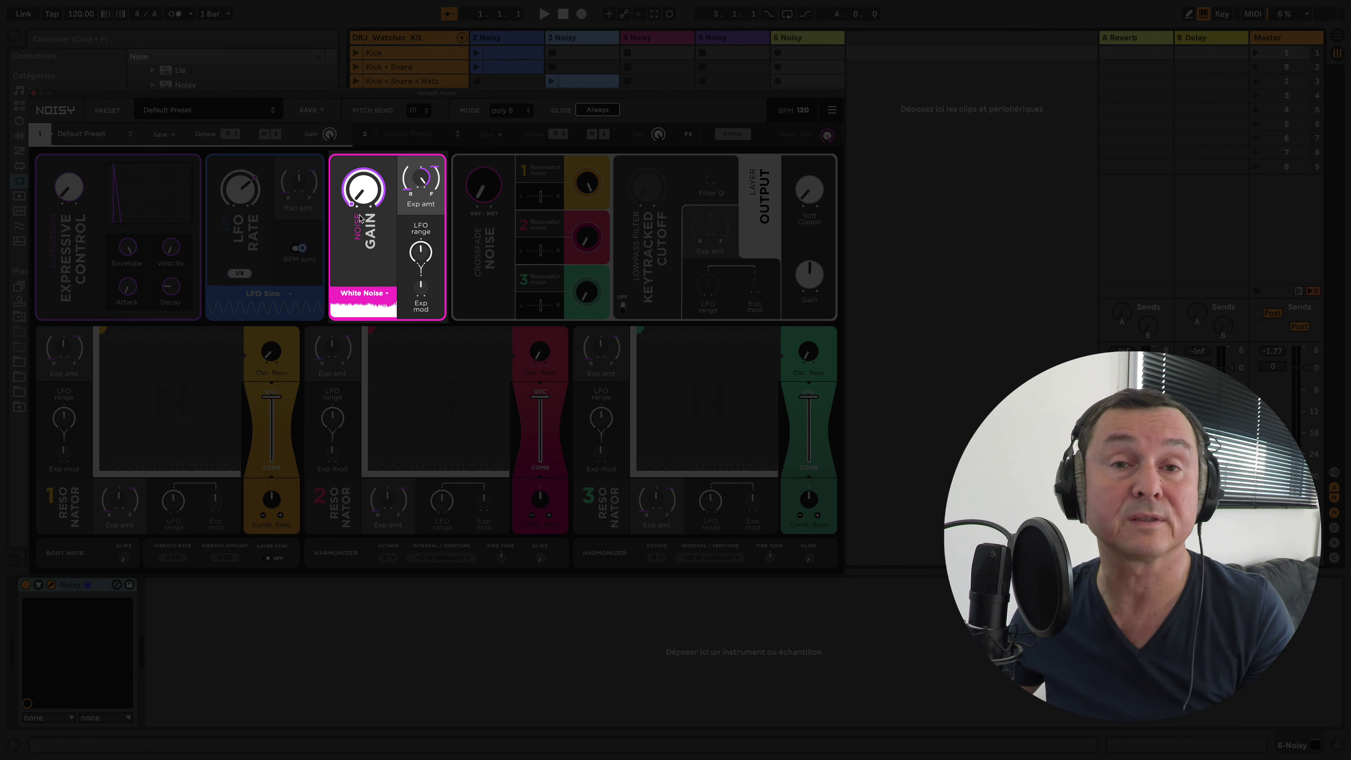
left_click_drag(412, 189, 411, 184)
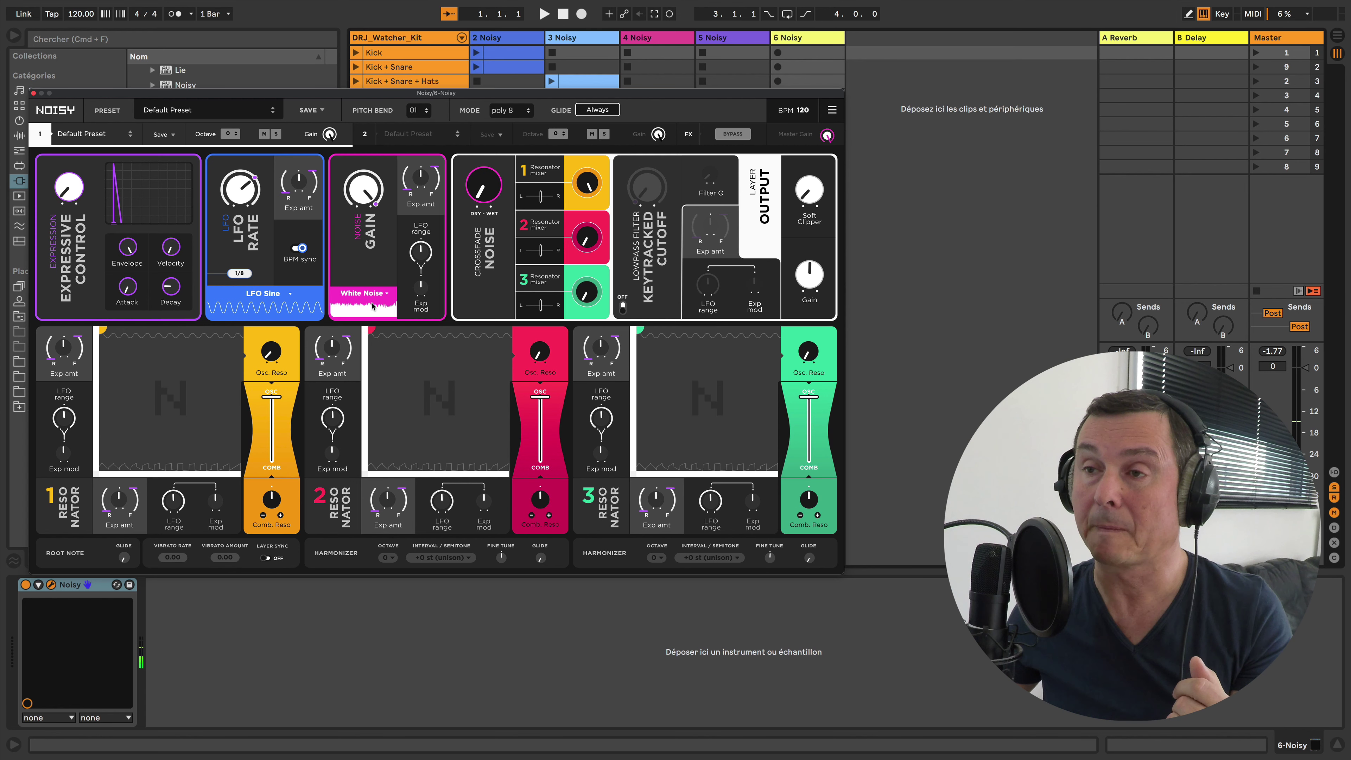
Try the Velvet, Pink, White and Blue noise types in the Noise section.
left_click(380, 293)
left_click(373, 308)
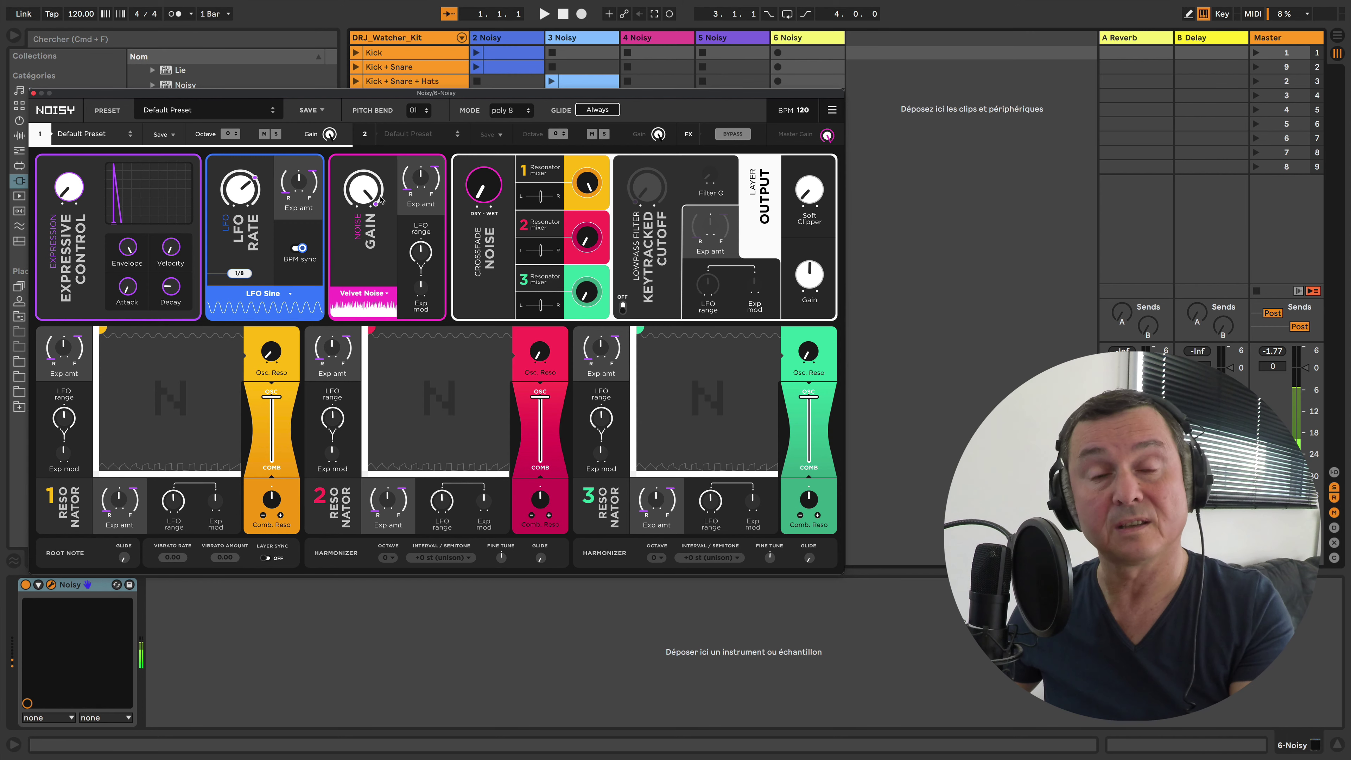
left_click(373, 293)
left_click(363, 324)
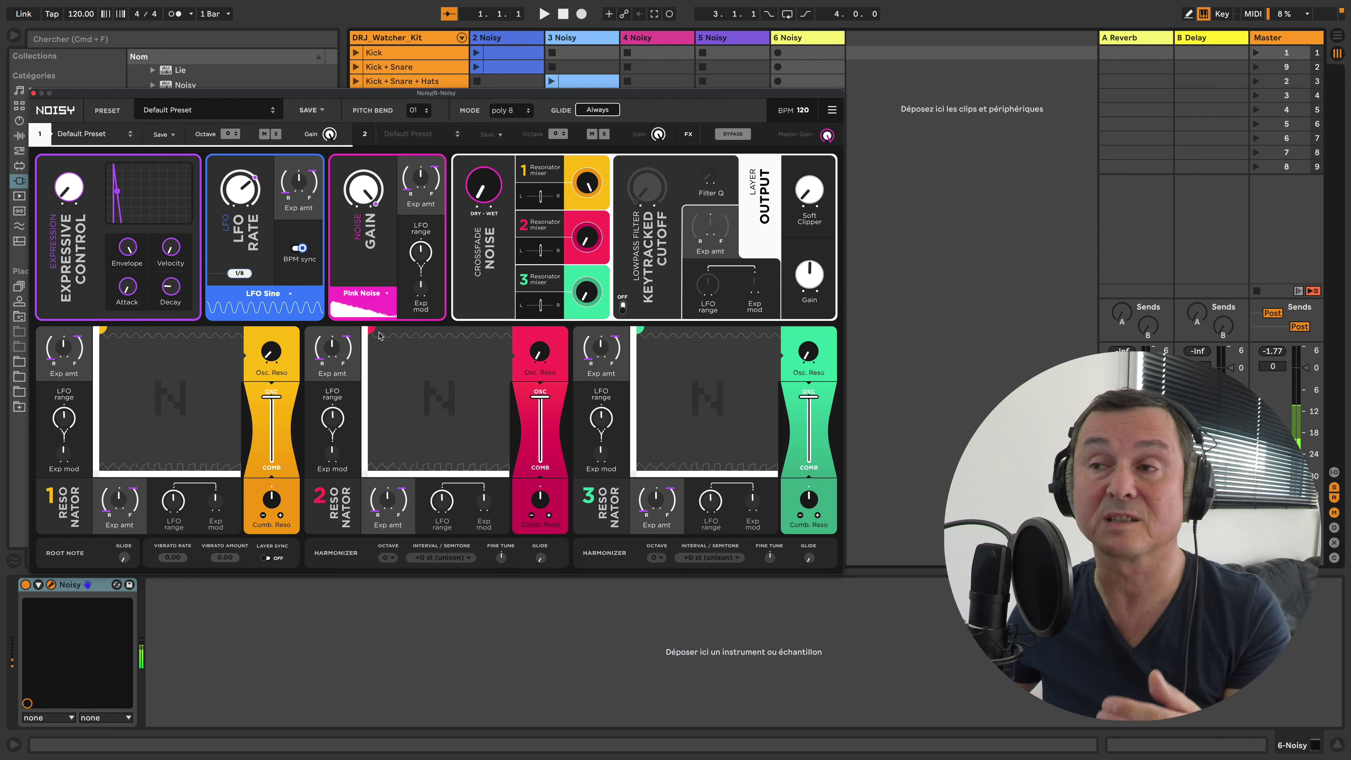
left_click(375, 298)
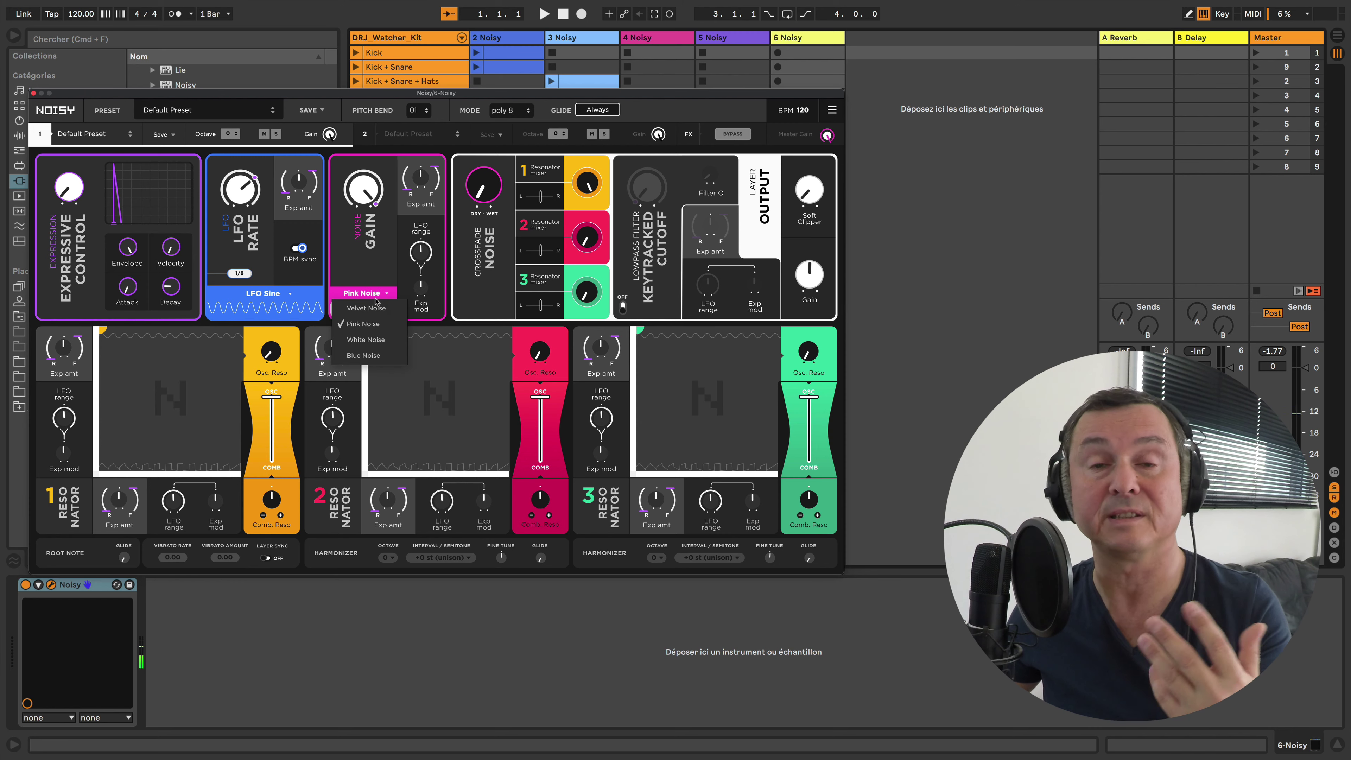
left_click(375, 340)
left_click(374, 294)
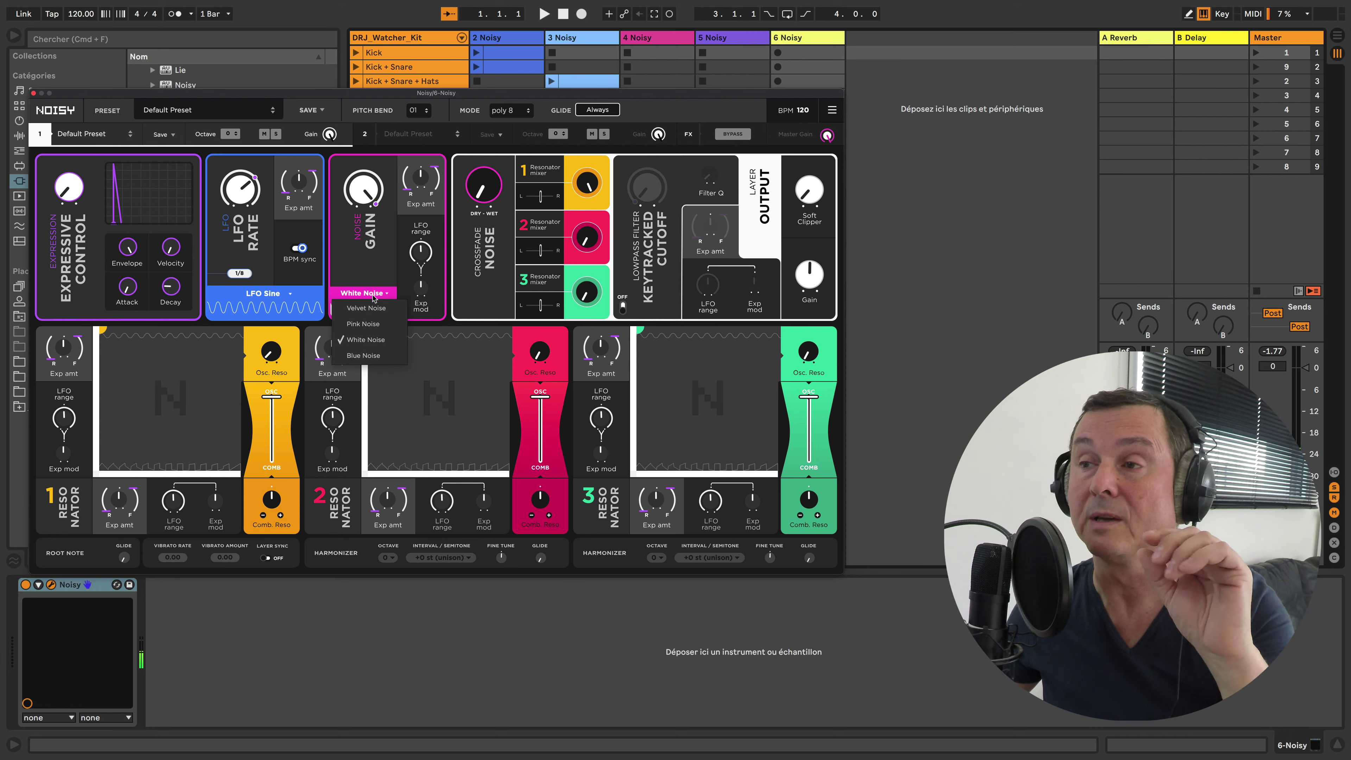
left_click(370, 357)
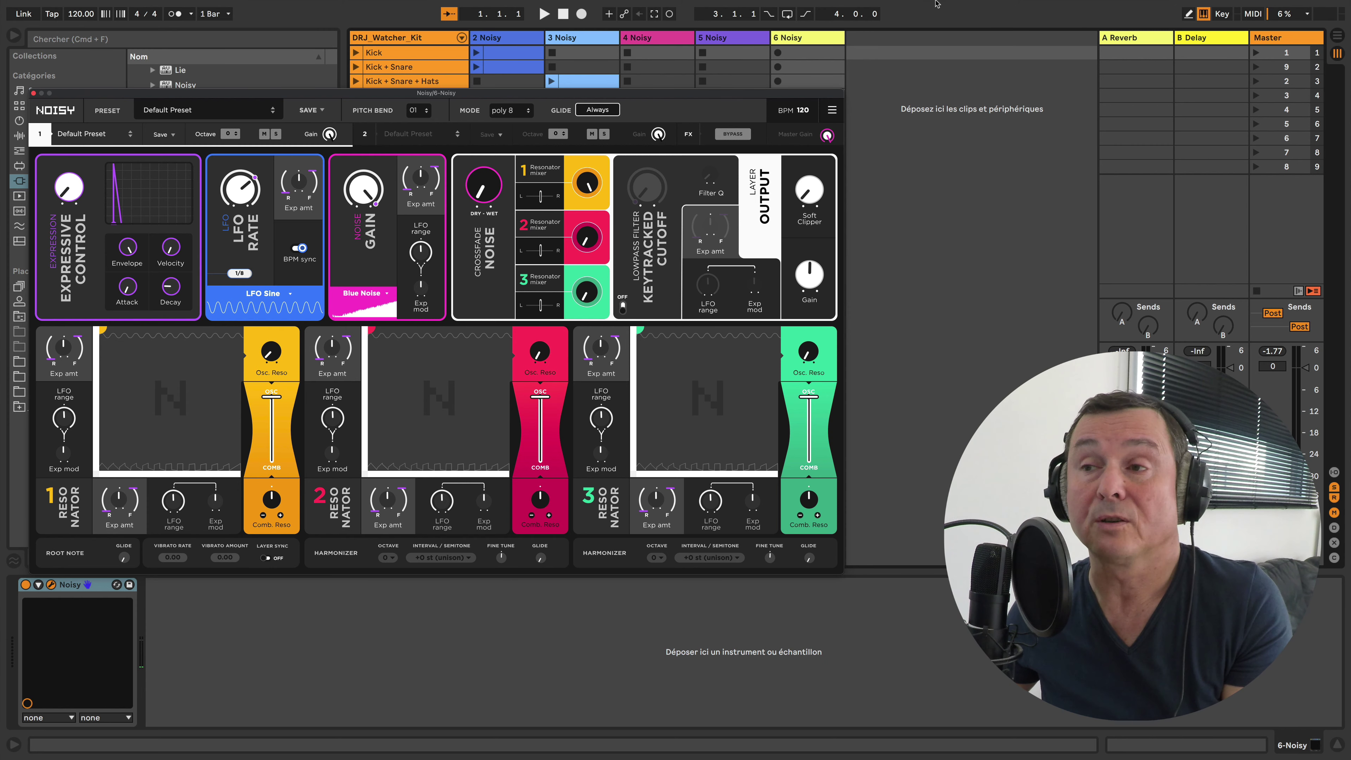
Start another new preset and try the Resonator 1 mixer controls.
left_click(832, 111)
left_click(695, 199)
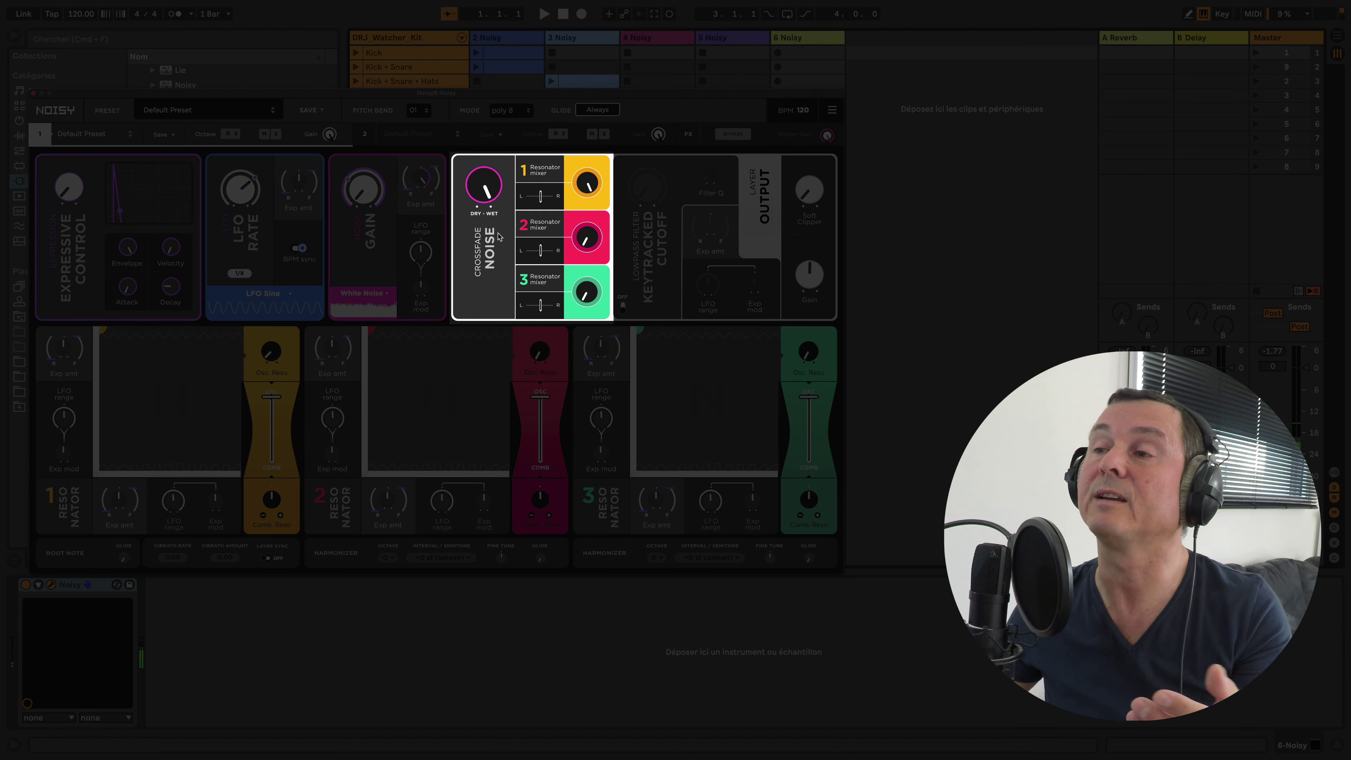
left_click_drag(587, 184, 540, 201)
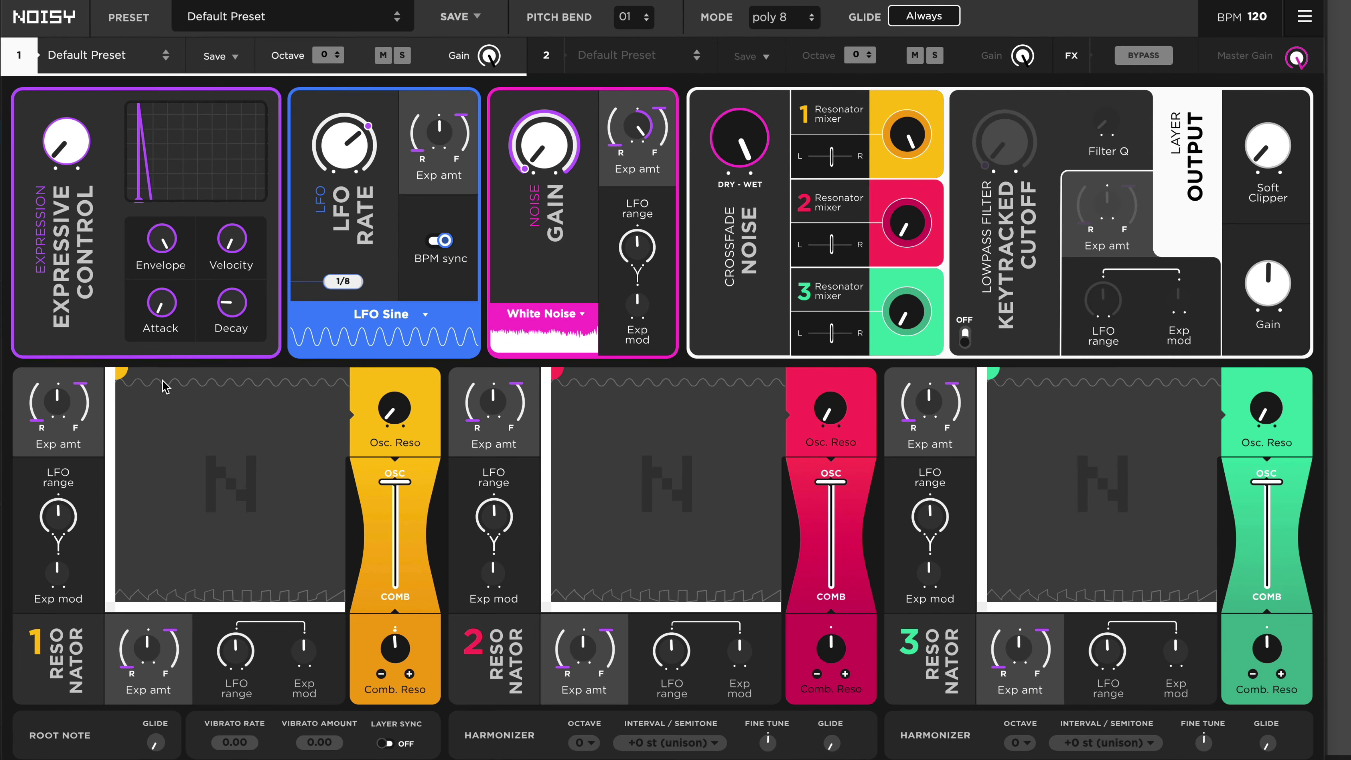
Move Resonator 1's control point from the pad's corner to the centre of its XY pad.
left_click_drag(163, 379, 171, 526)
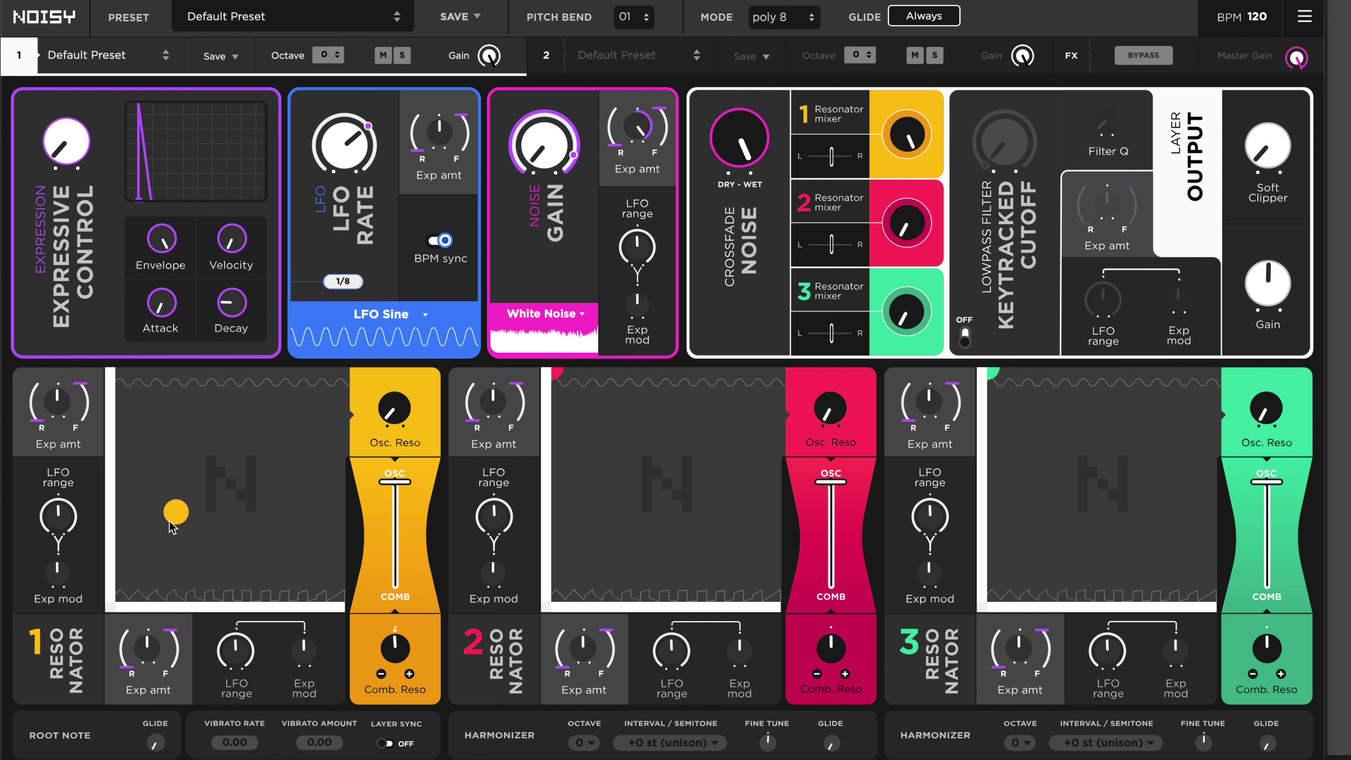
left_click_drag(171, 525, 220, 485)
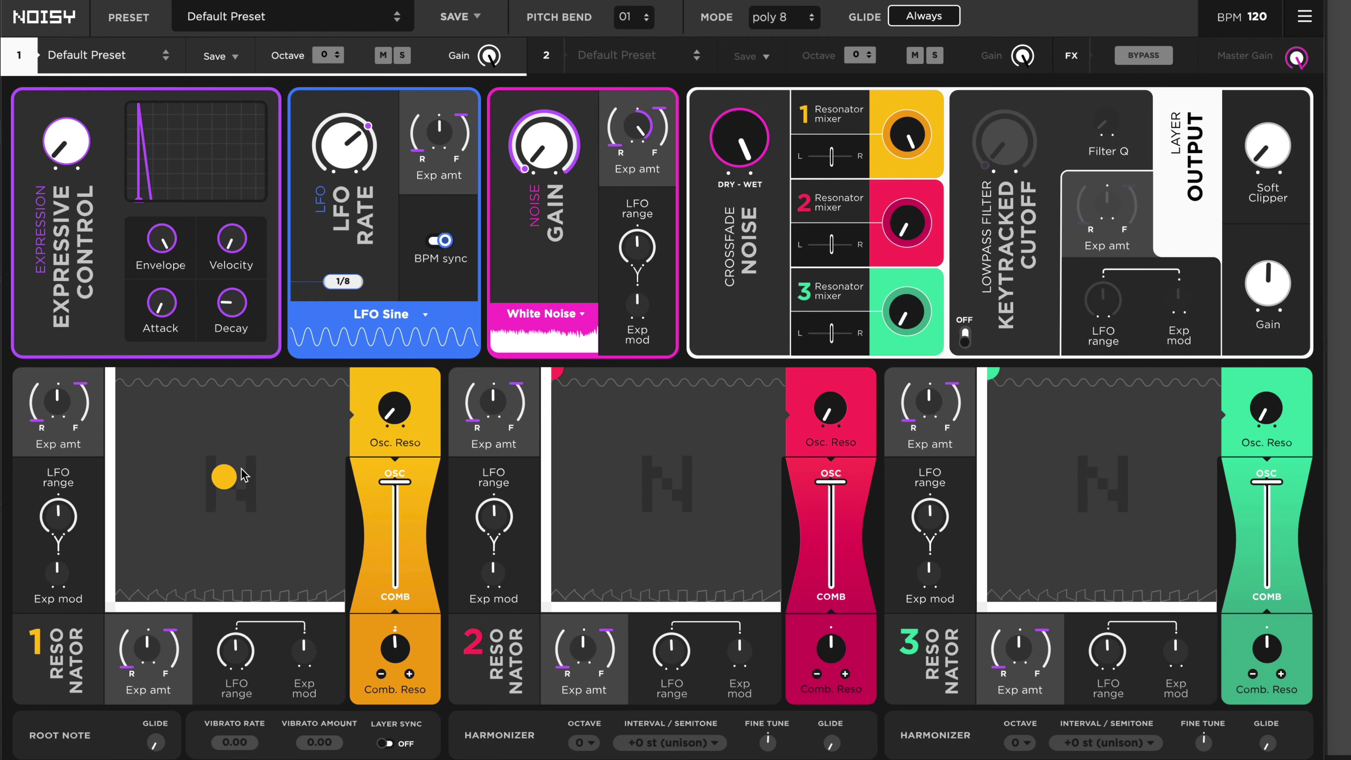
Adjust Resonator 1's Osc. Reso, move its OSC/COMB slider fully to COMB and turn Comb. Reso to the negative side.
left_click_drag(399, 420, 407, 610)
left_click_drag(398, 483, 396, 663)
left_click_drag(403, 653, 392, 759)
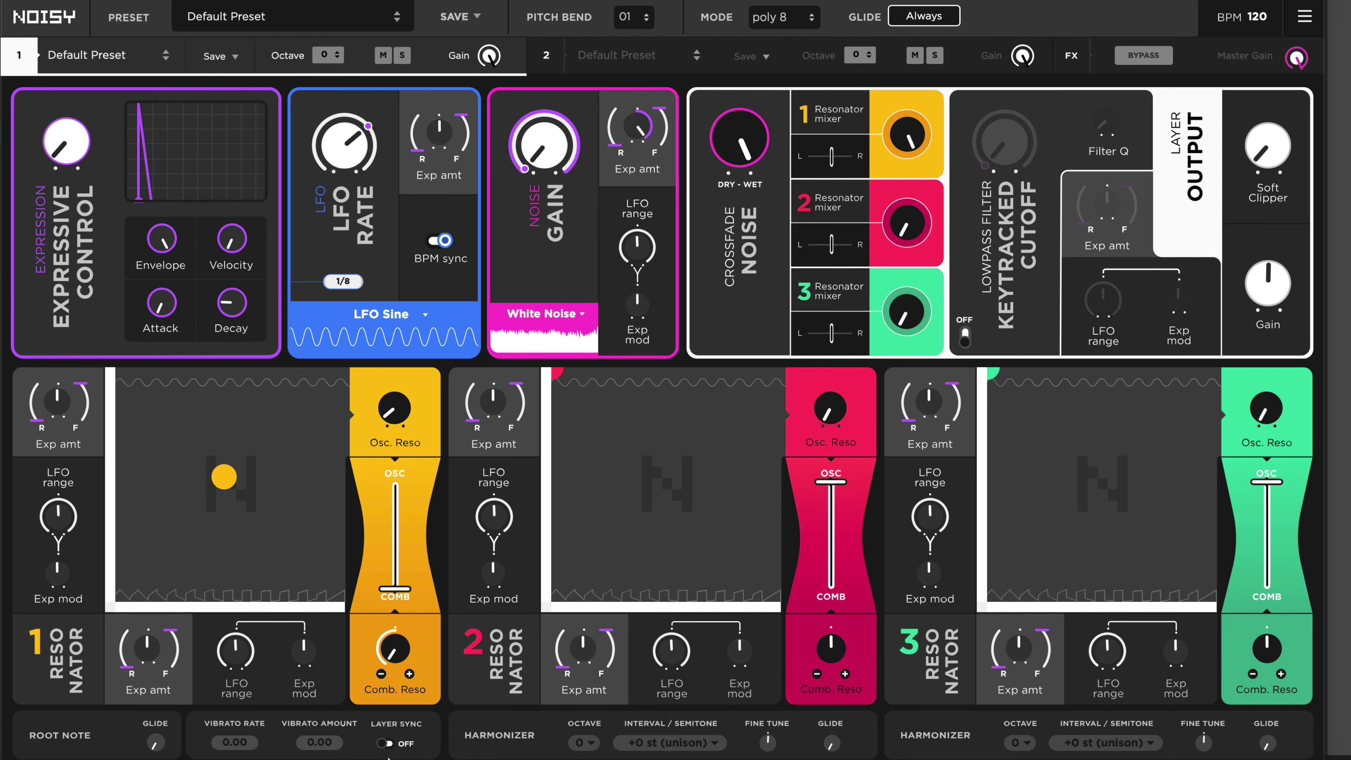
Centre Resonator 1's Comb. Reso and switch on the keytracked lowpass filter with a raised cutoff.
double_click(396, 649)
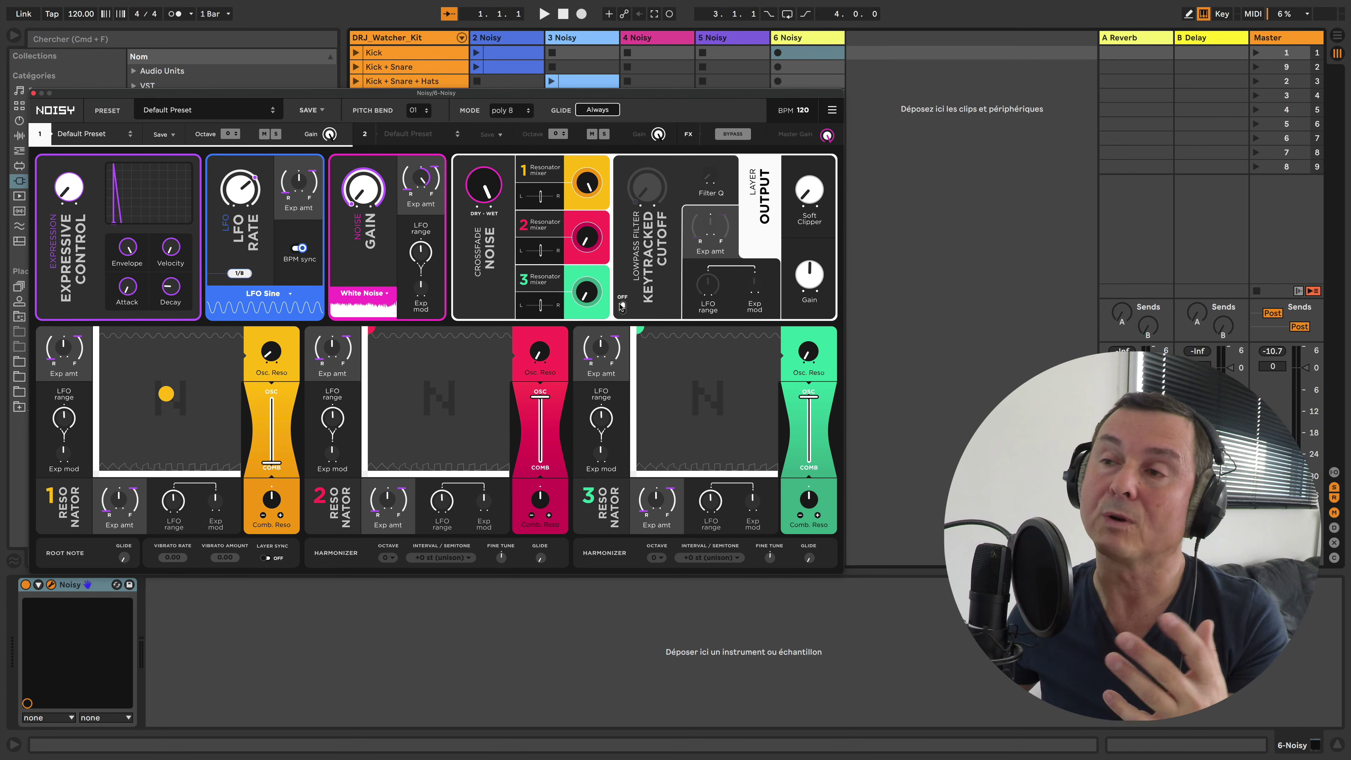
left_click(622, 306)
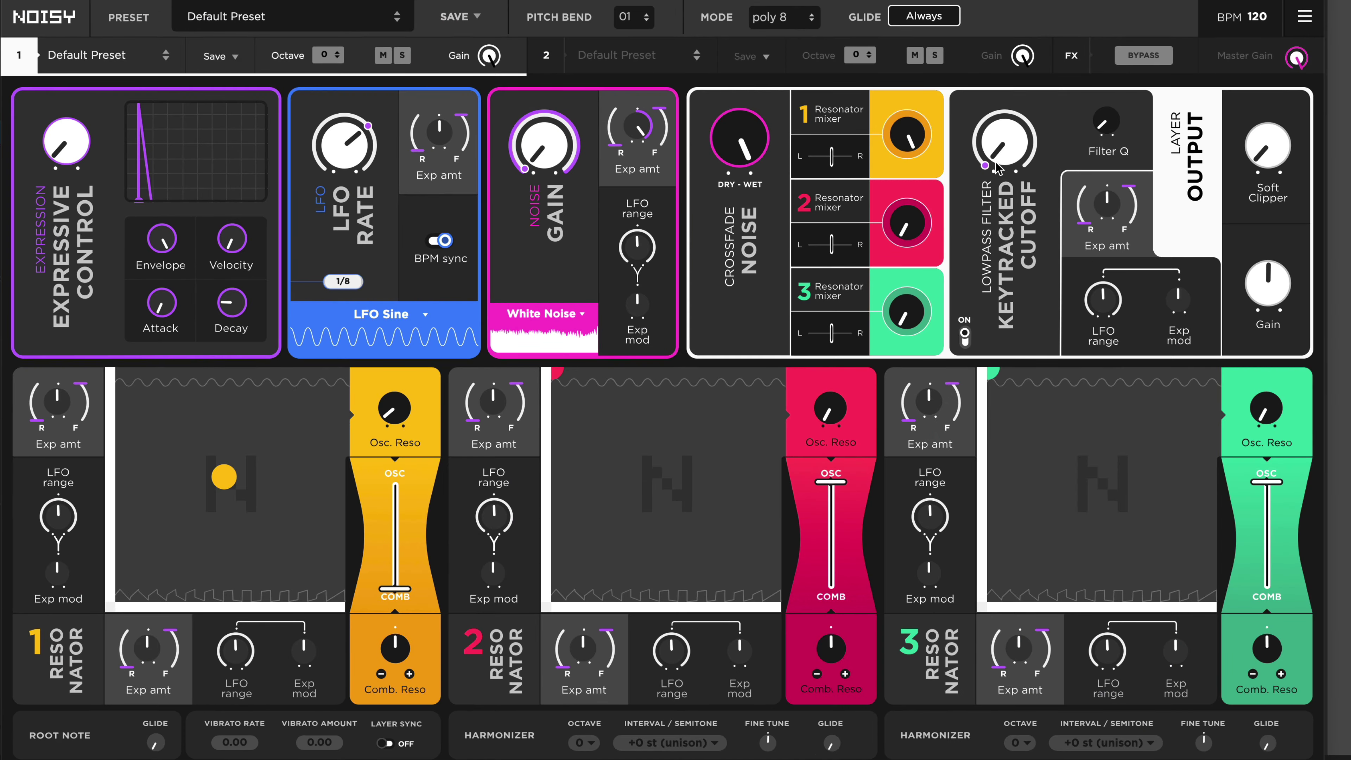
left_click_drag(996, 167, 1029, 162)
Try positive and negative Comb. Reso on Resonator 1 with varying filter cutoffs, returning its OSC/COMB slider fully to OSC.
left_click_drag(394, 661, 410, 559)
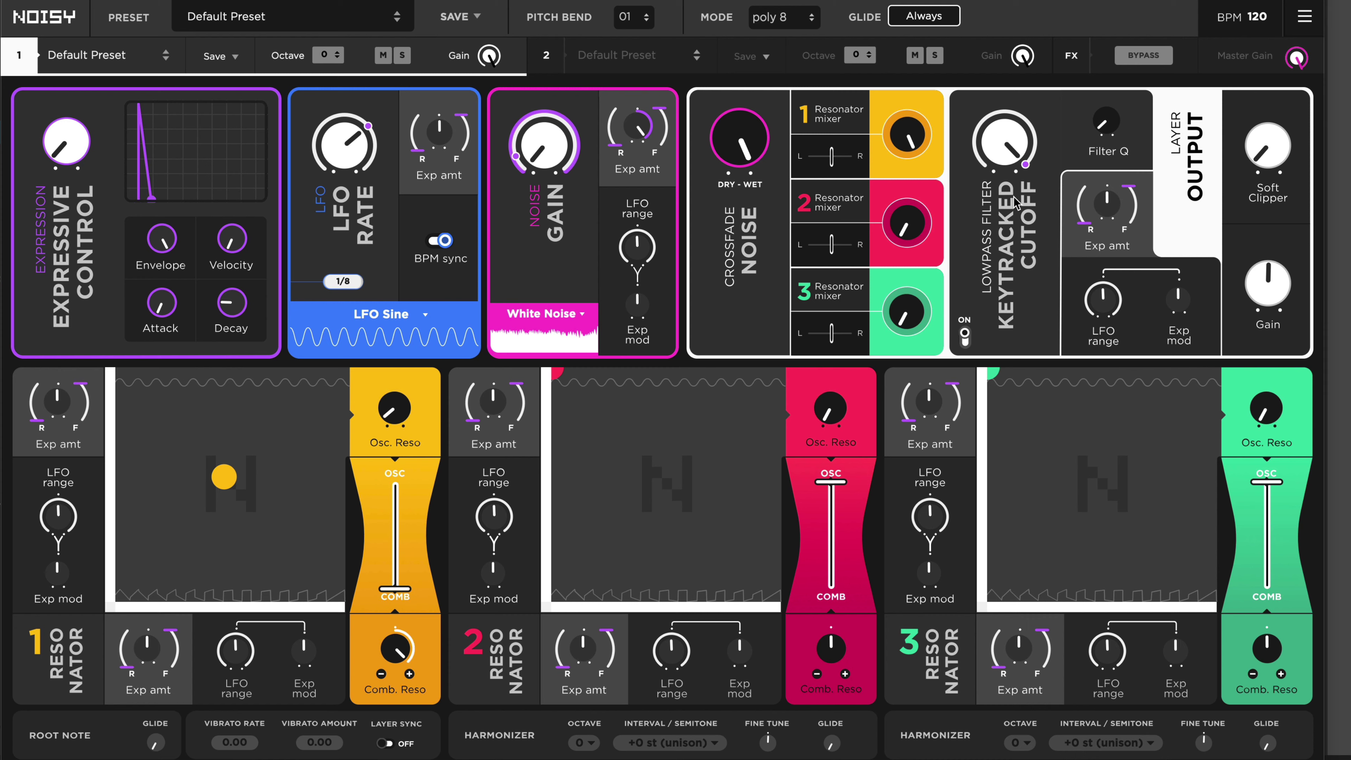
mouse_move(1024, 136)
left_mouse_down()
mouse_move(1010, 194)
mouse_move(1022, 290)
mouse_move(1019, 143)
left_mouse_up()
left_click_drag(405, 659, 407, 671)
mouse_move(1019, 148)
left_mouse_down()
mouse_move(1024, 285)
mouse_move(1029, 166)
mouse_move(1005, 165)
left_mouse_up()
left_click_drag(391, 539, 399, 396)
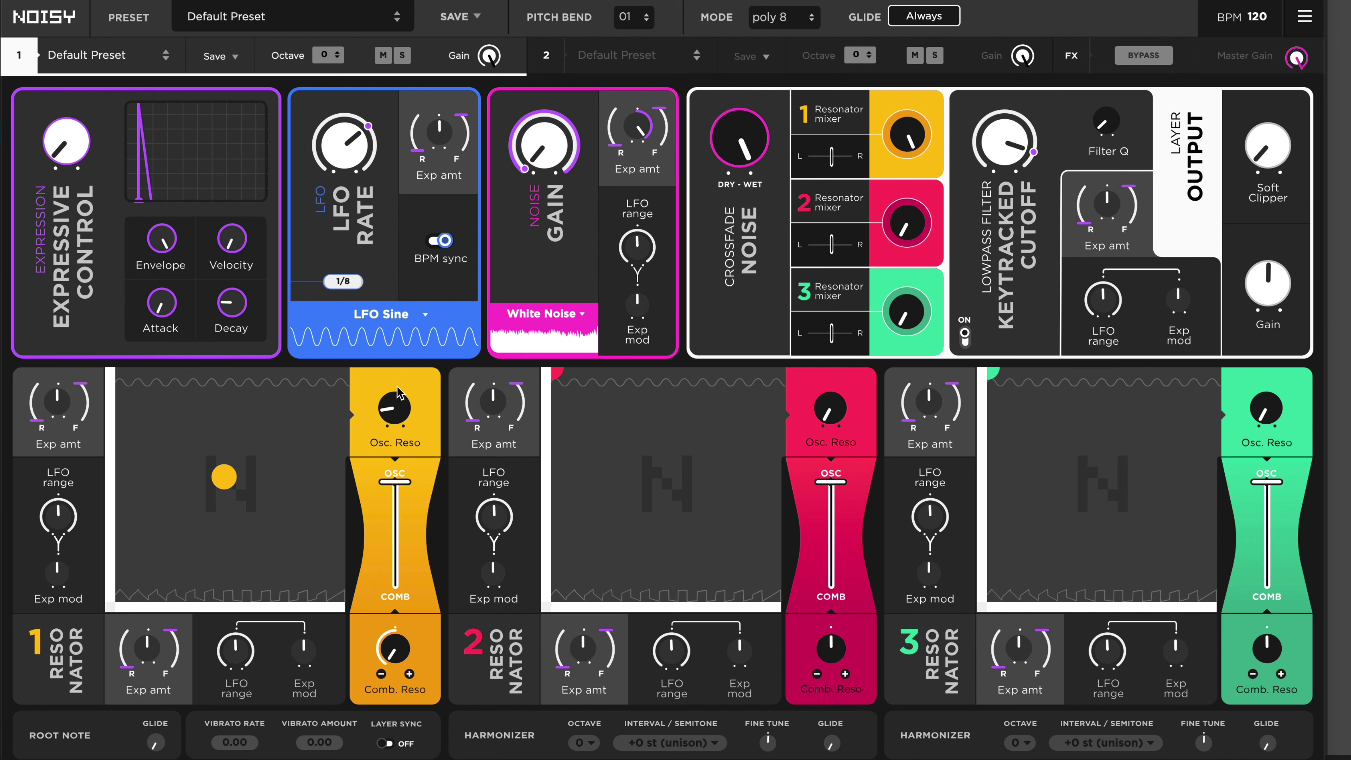
mouse_move(1009, 160)
left_mouse_down()
mouse_move(1018, 258)
mouse_move(1021, 154)
left_mouse_up()
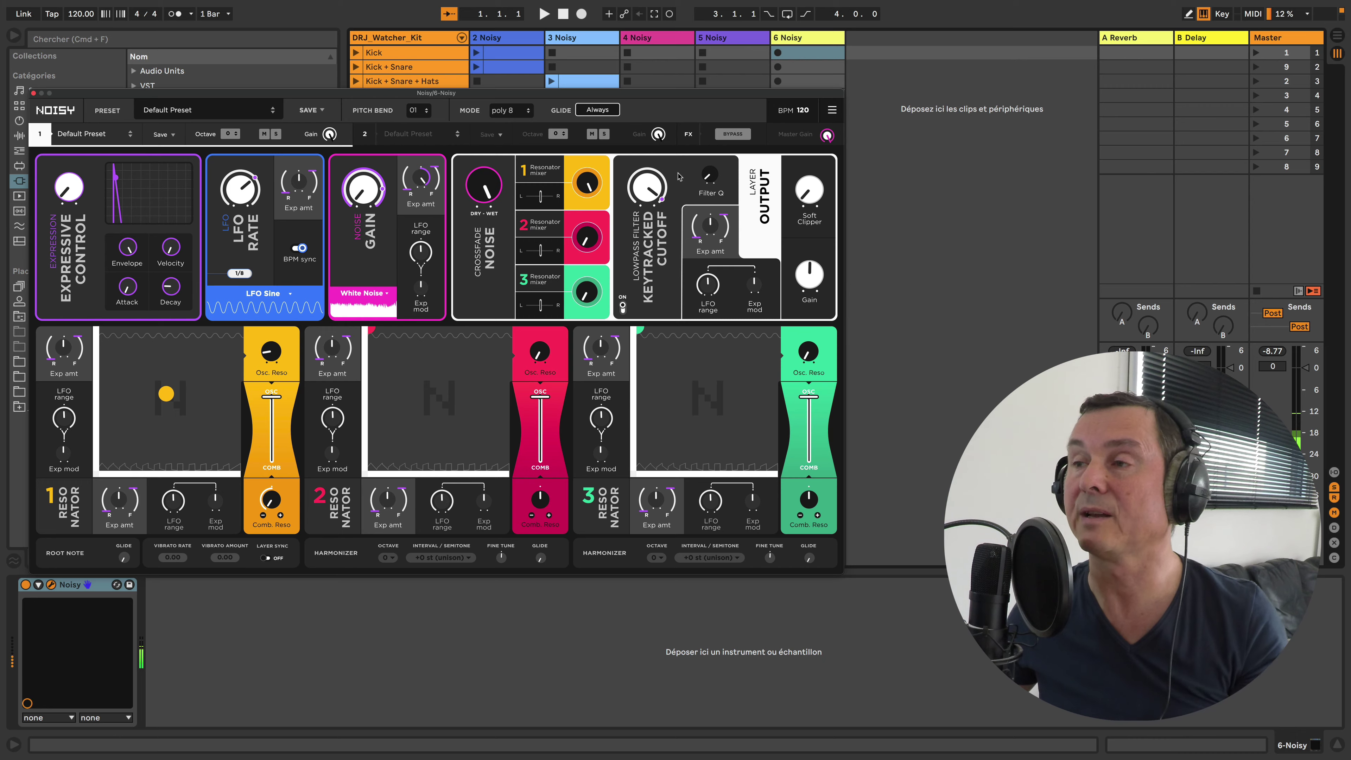
Raise the lowpass filter's Filter Q and sweep the keytracked cutoff down and up.
left_click_drag(711, 176, 715, 166)
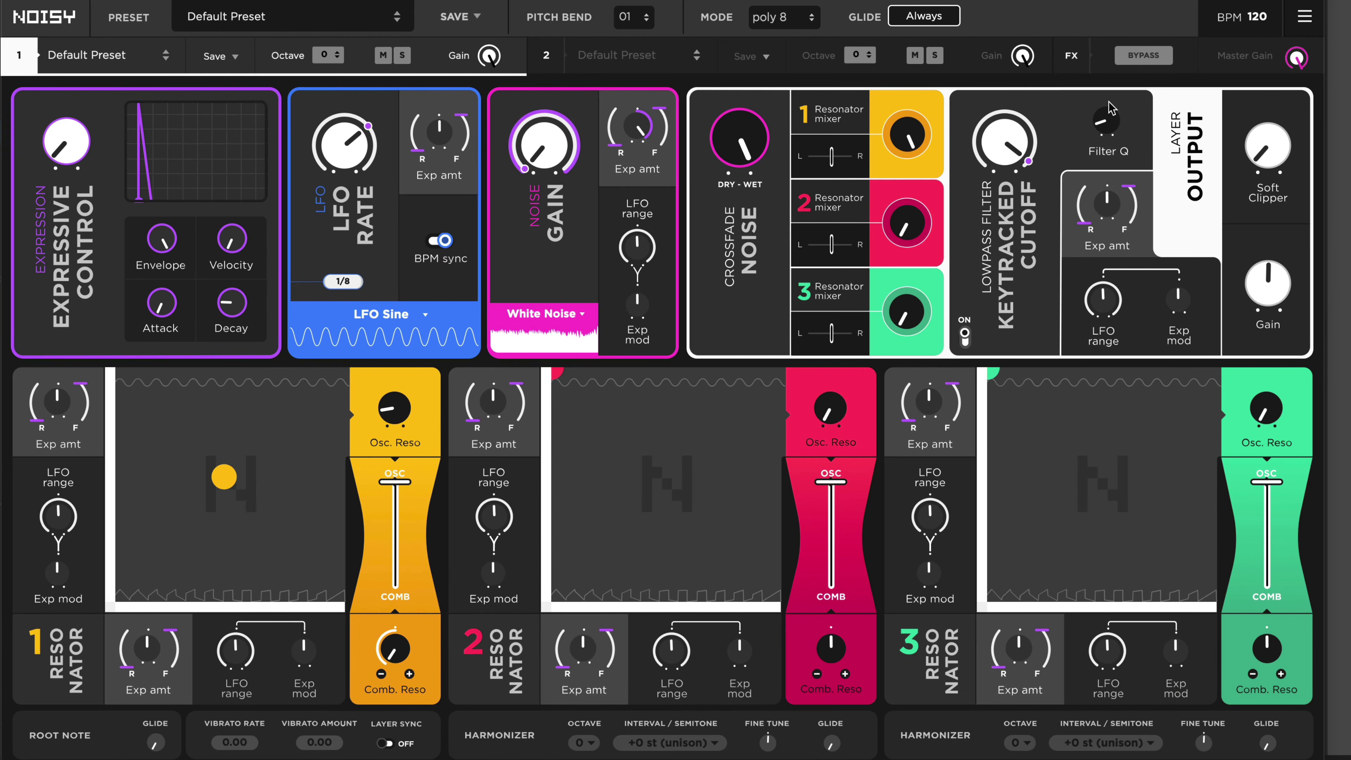
left_click_drag(1111, 108, 1129, 16)
left_click_drag(1003, 136, 1009, 220)
left_click_drag(1112, 121, 1113, 160)
mouse_move(1017, 141)
left_mouse_down()
mouse_move(1003, 192)
mouse_move(1002, 161)
left_mouse_up()
left_click_drag(1002, 149, 1013, 120)
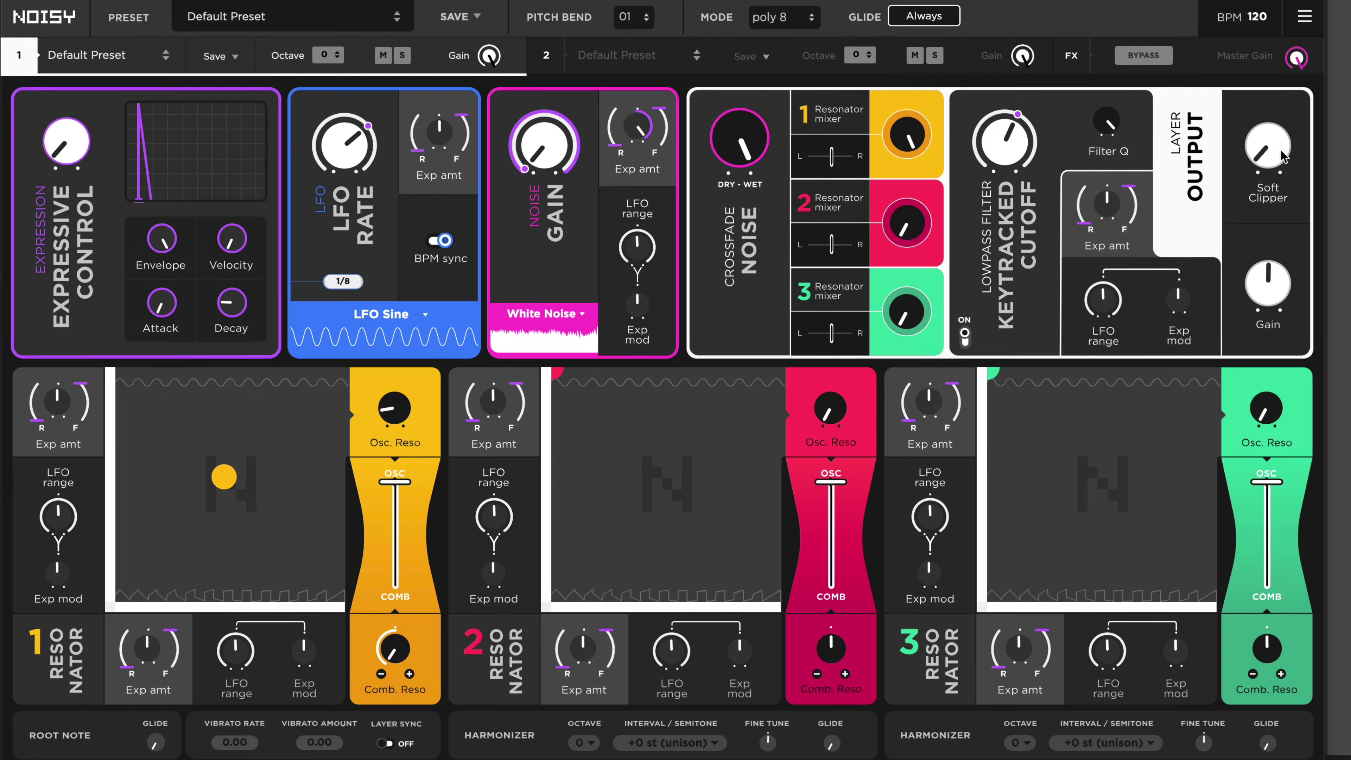
Raise the layer output's Soft Clipper and lower its Gain, trying them with a more open filter cutoff.
left_click_drag(819, 197, 815, 160)
left_click_drag(1276, 96, 1306, 50)
left_click_drag(1274, 281, 1271, 314)
mouse_move(1272, 151)
left_mouse_down()
mouse_move(1271, 209)
mouse_move(1273, 150)
mouse_move(1273, 170)
left_mouse_up()
left_click_drag(1025, 154, 1024, 113)
mouse_move(1257, 139)
left_mouse_down()
mouse_move(1256, 314)
mouse_move(1264, 158)
left_mouse_up()
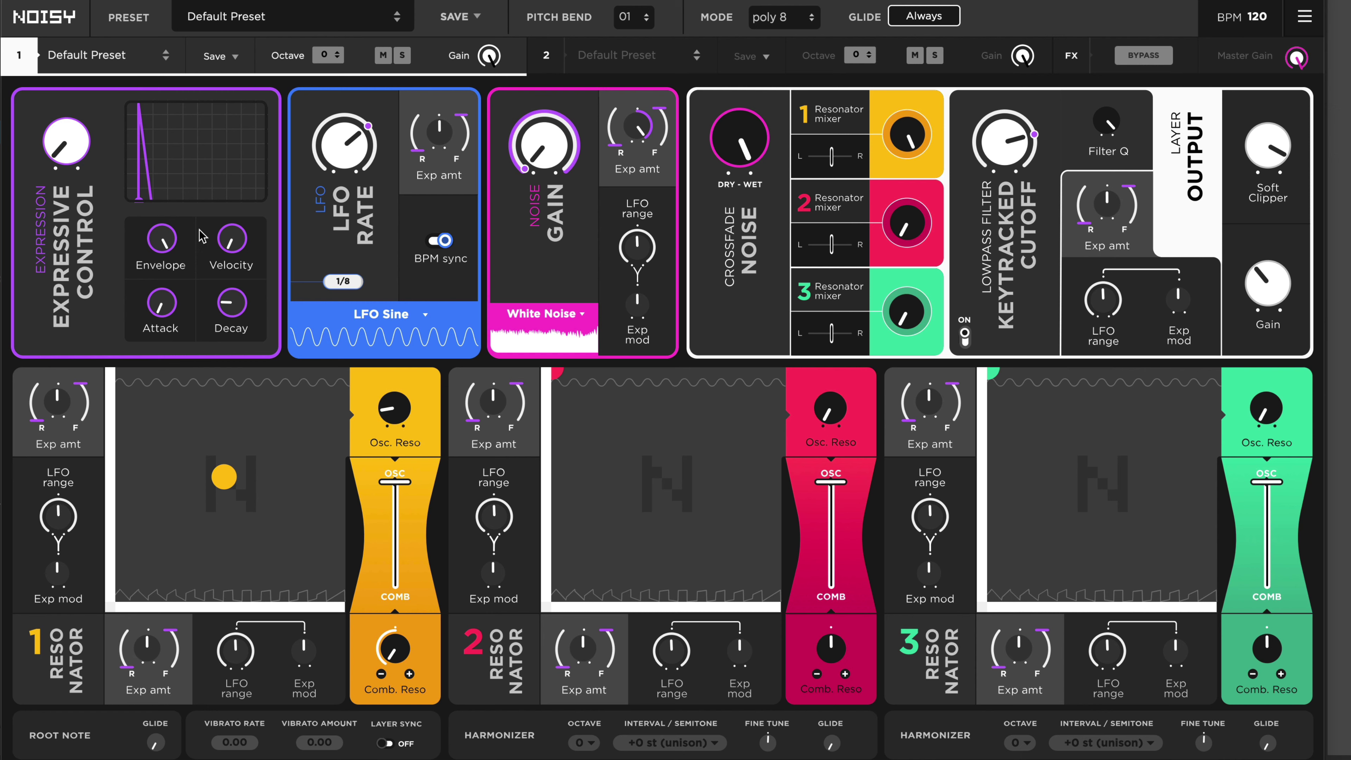
Try the Expressive Control's Envelope and Attack knobs and lengthen its Decay.
mouse_move(167, 242)
left_mouse_down()
mouse_move(184, 344)
mouse_move(229, 434)
mouse_move(157, 242)
left_mouse_up()
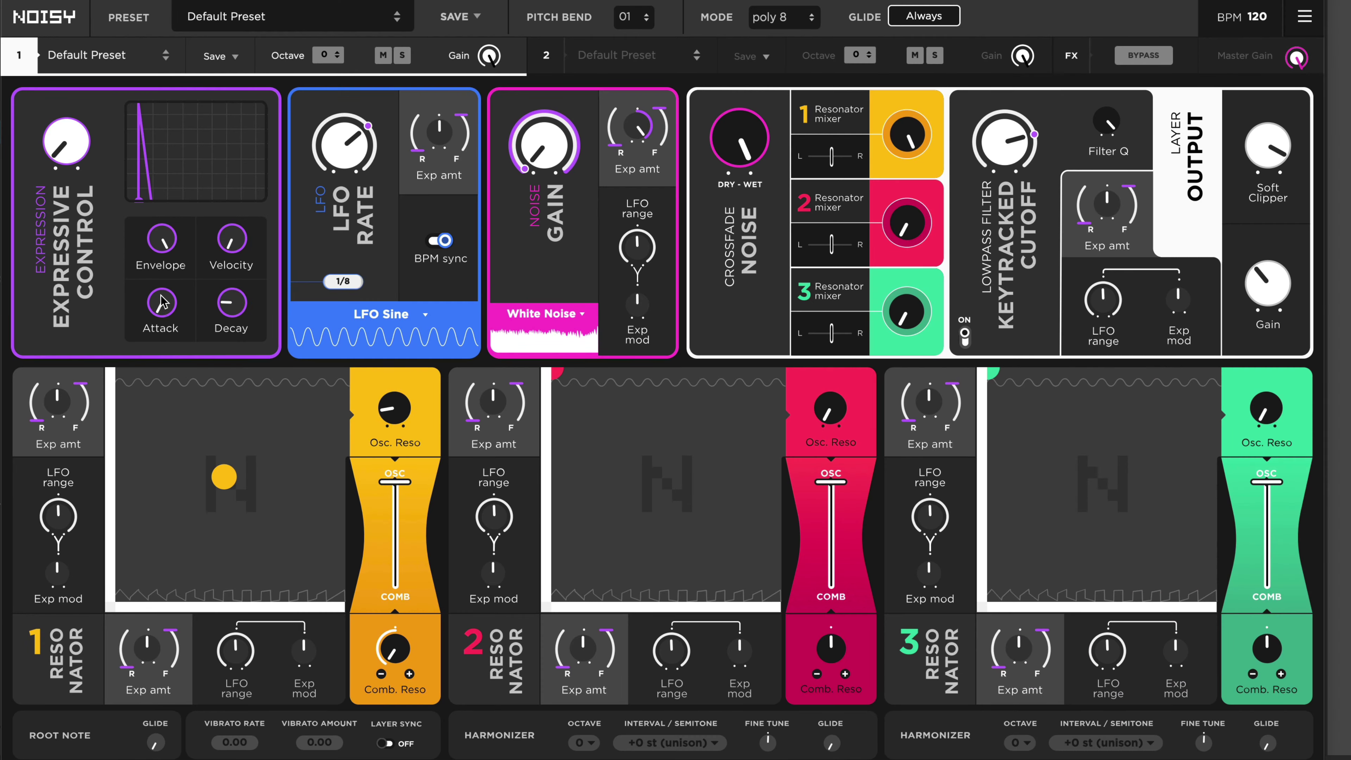
left_click_drag(123, 281, 156, 257)
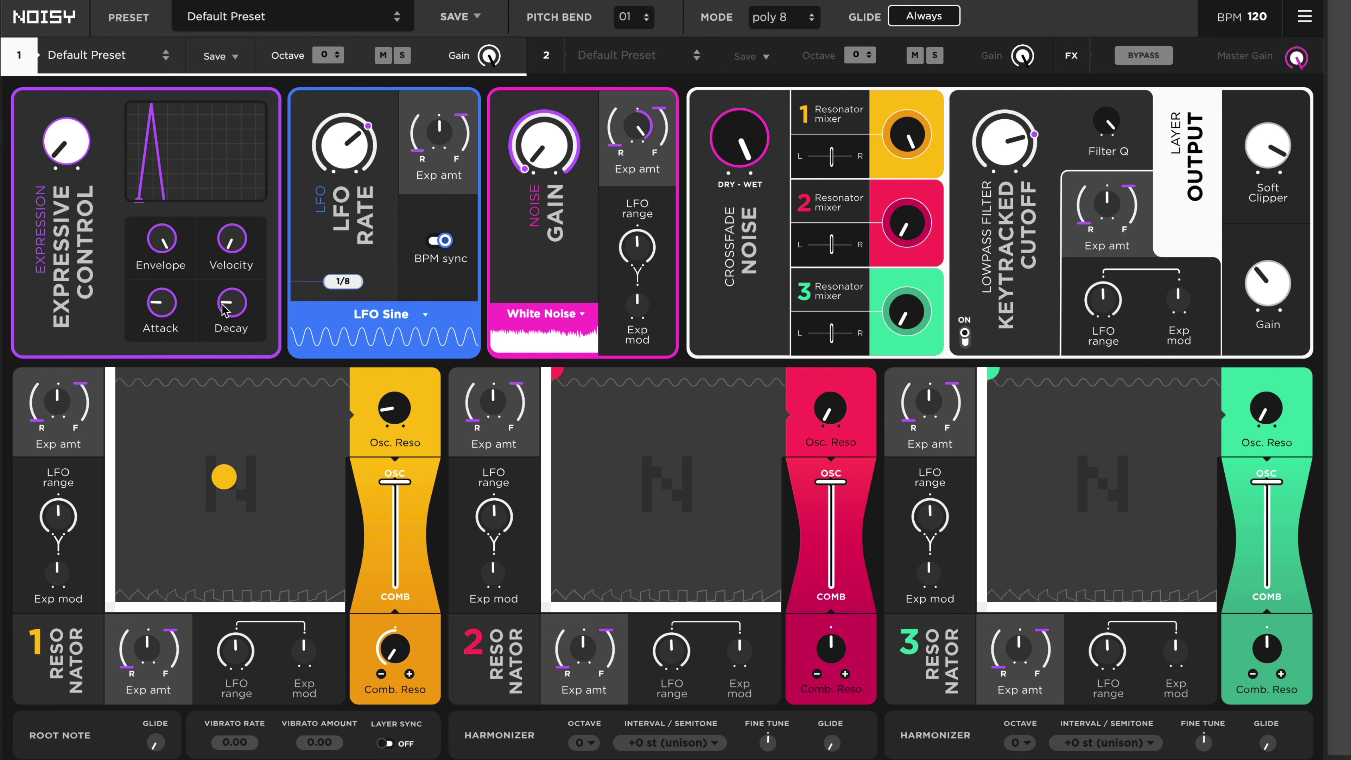
left_click_drag(228, 308, 233, 277)
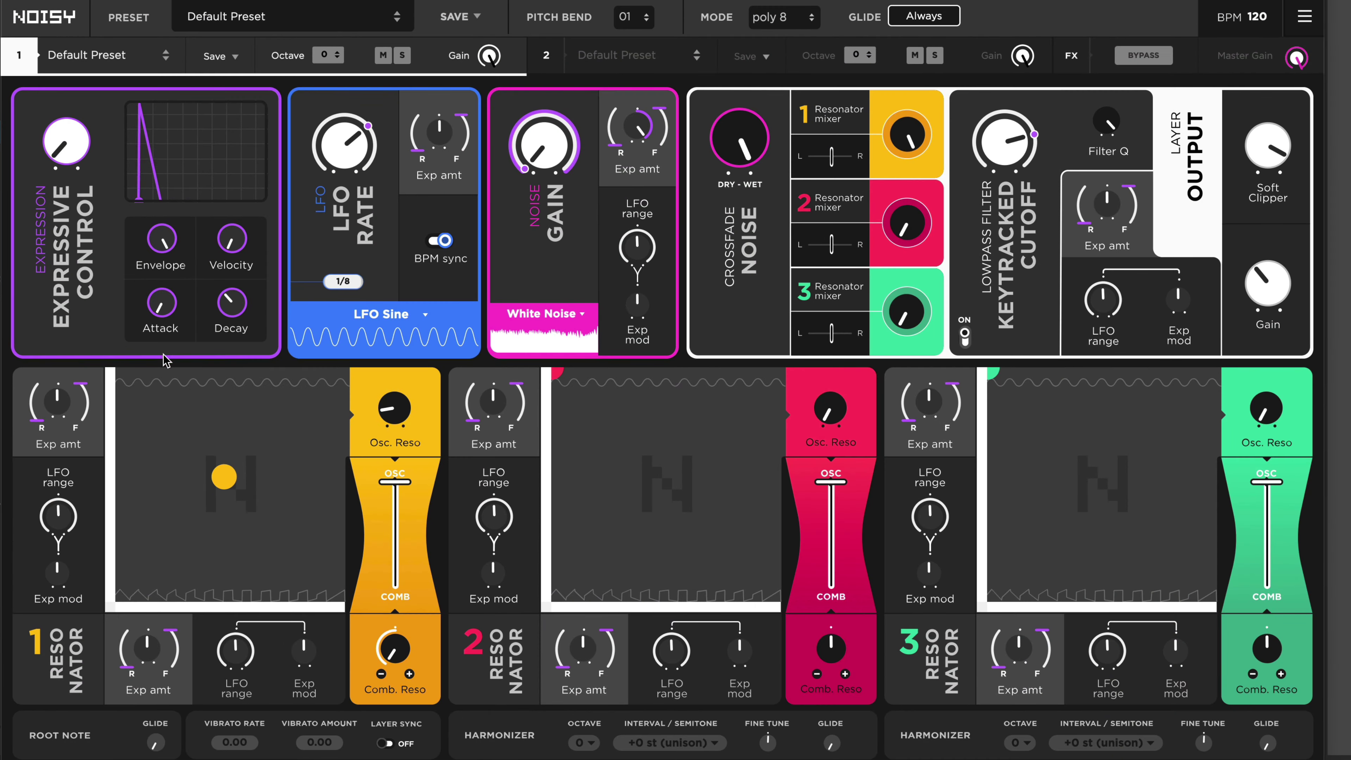
Try the Expressive Control's Velocity knob up and back down, and lengthen the Attack.
left_click_drag(222, 246, 241, 217)
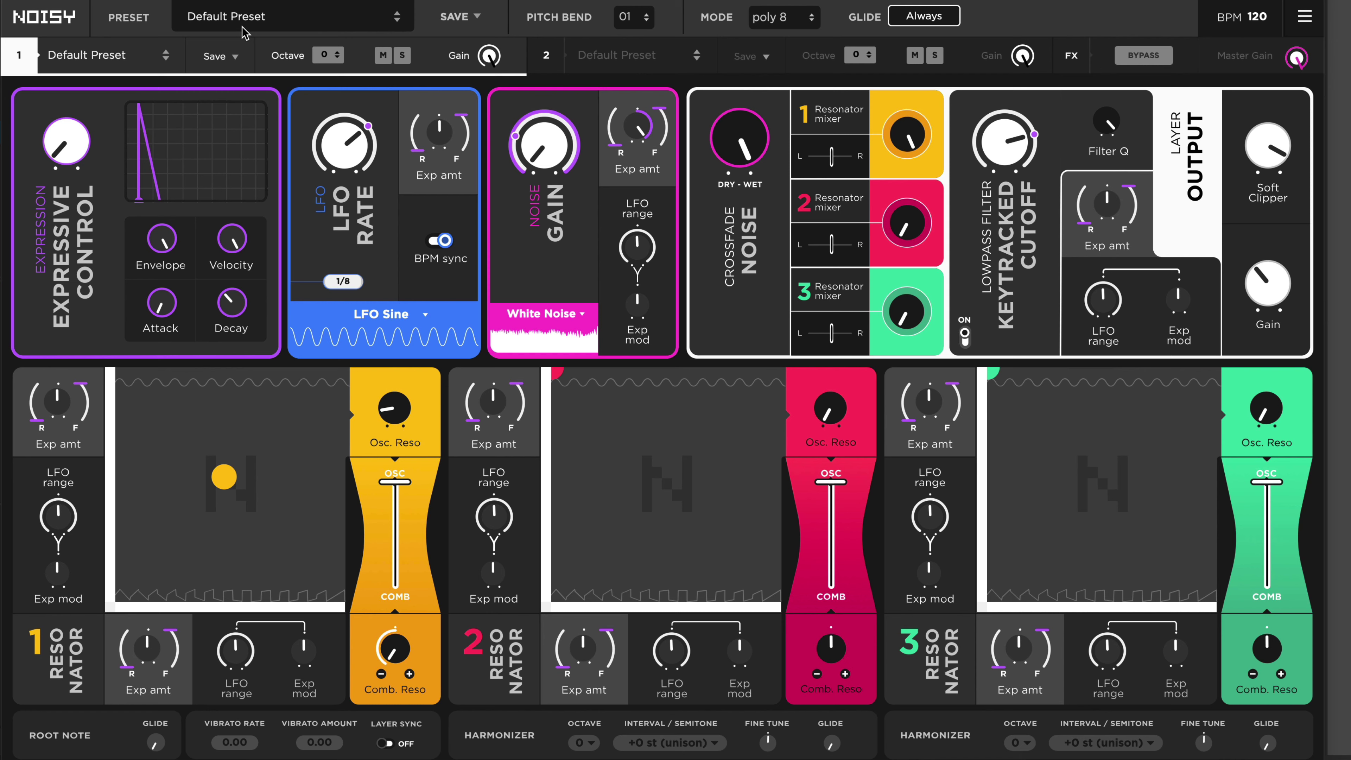
left_click_drag(239, 240, 251, 346)
left_click_drag(161, 295, 156, 272)
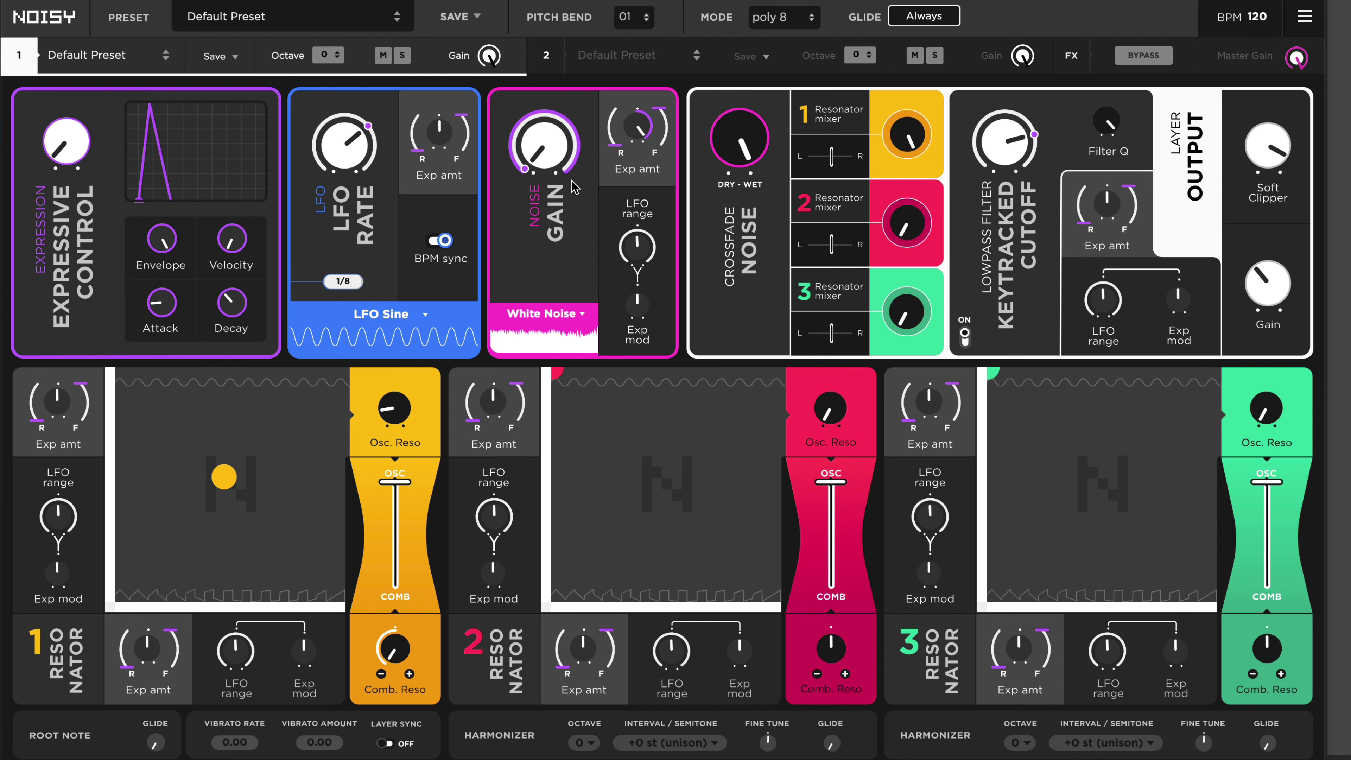
Try the Rise and Fall sliders of the Noise Gain's Exp amt.
left_click_drag(621, 154, 622, 32)
mouse_move(660, 112)
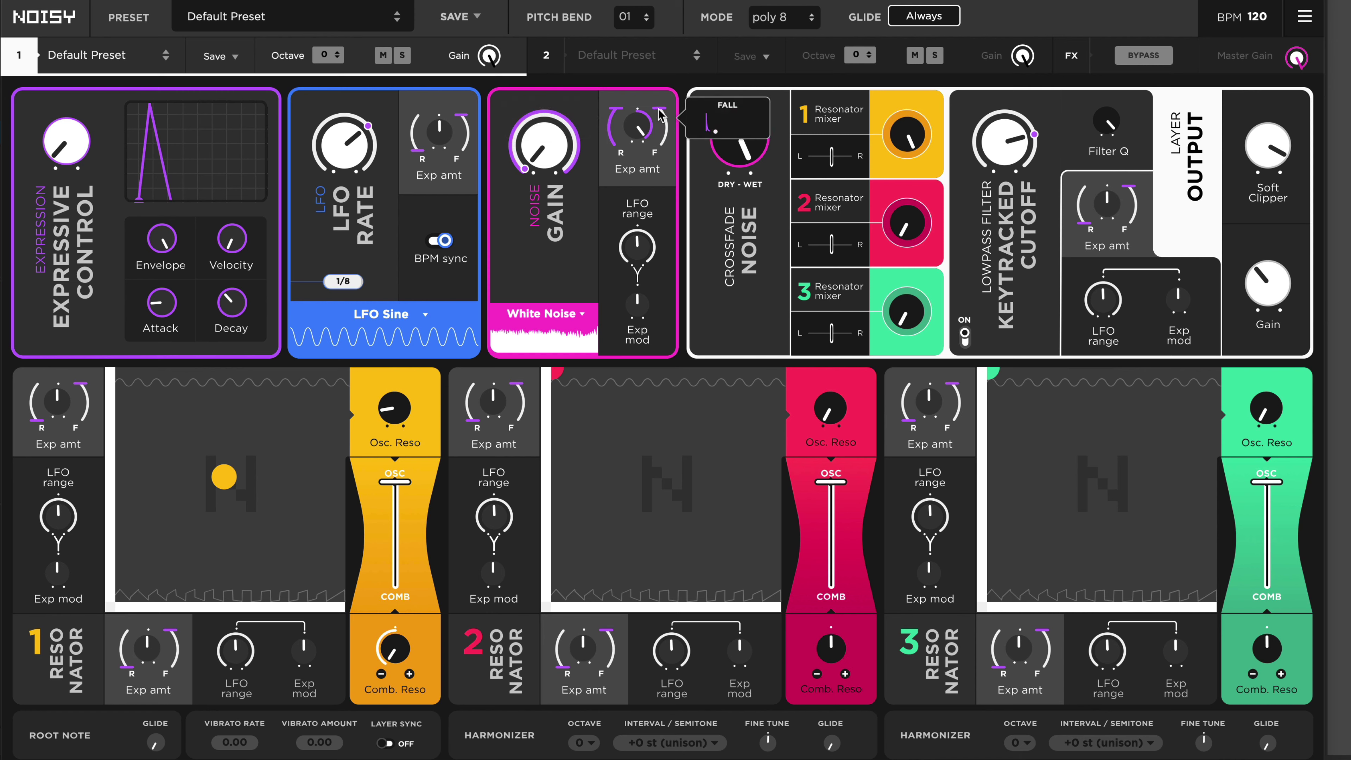
left_click_drag(660, 113, 661, 173)
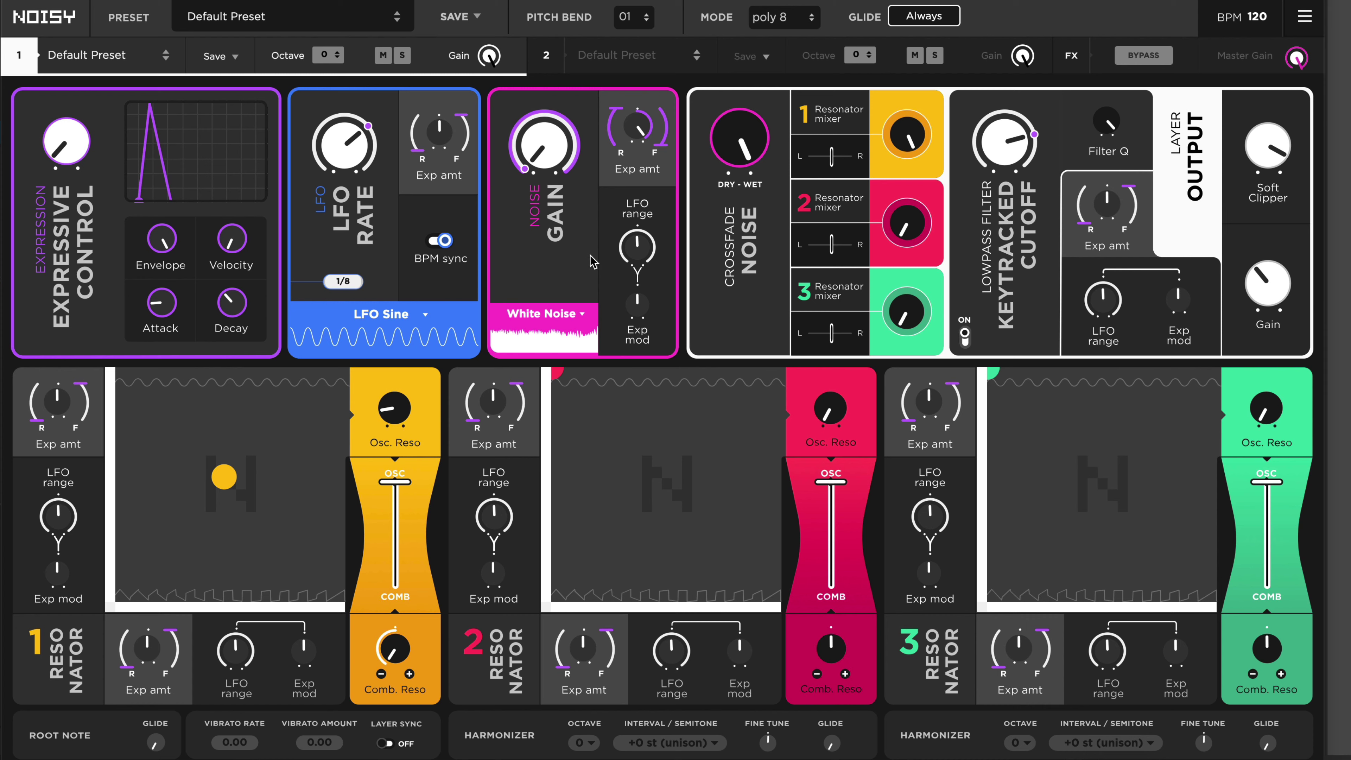
left_click_drag(615, 111, 617, 184)
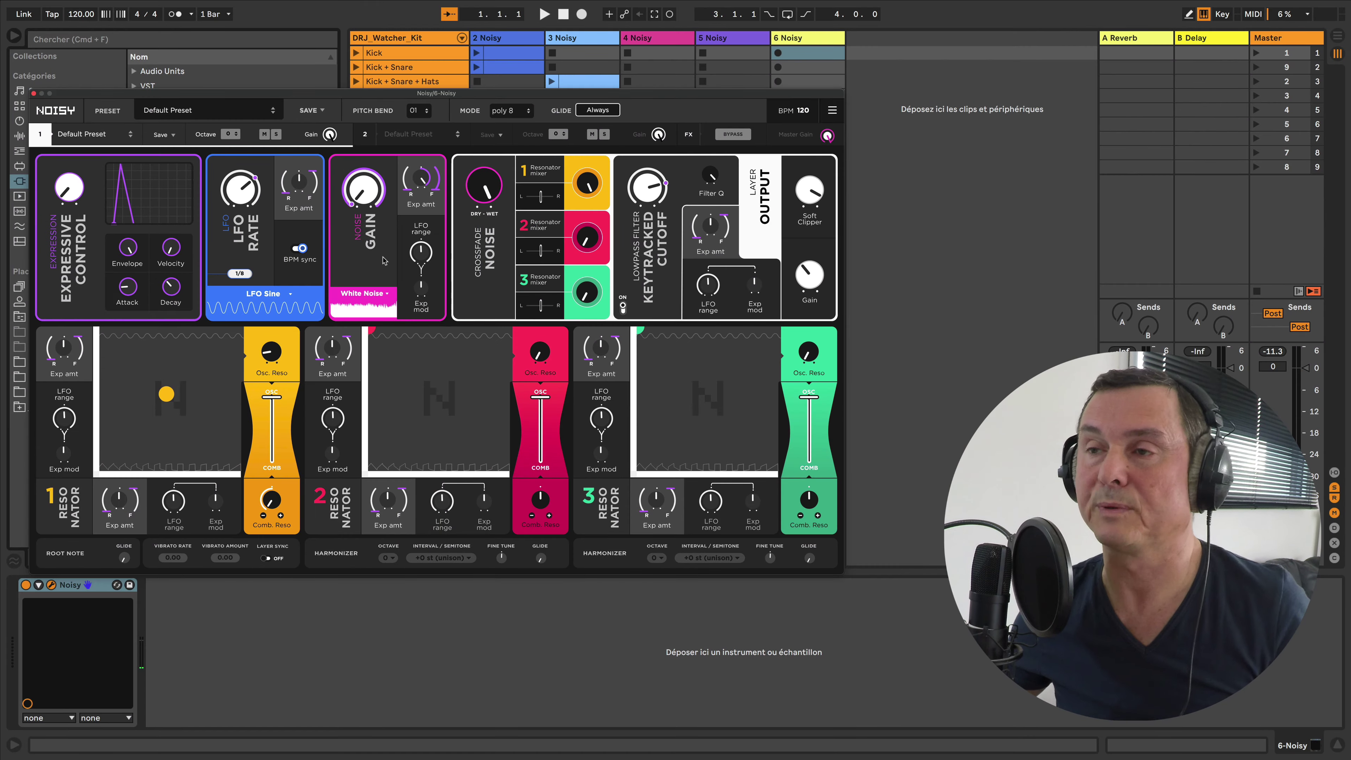
Start a new preset and lengthen the Expressive Control's Attack.
left_click(833, 112)
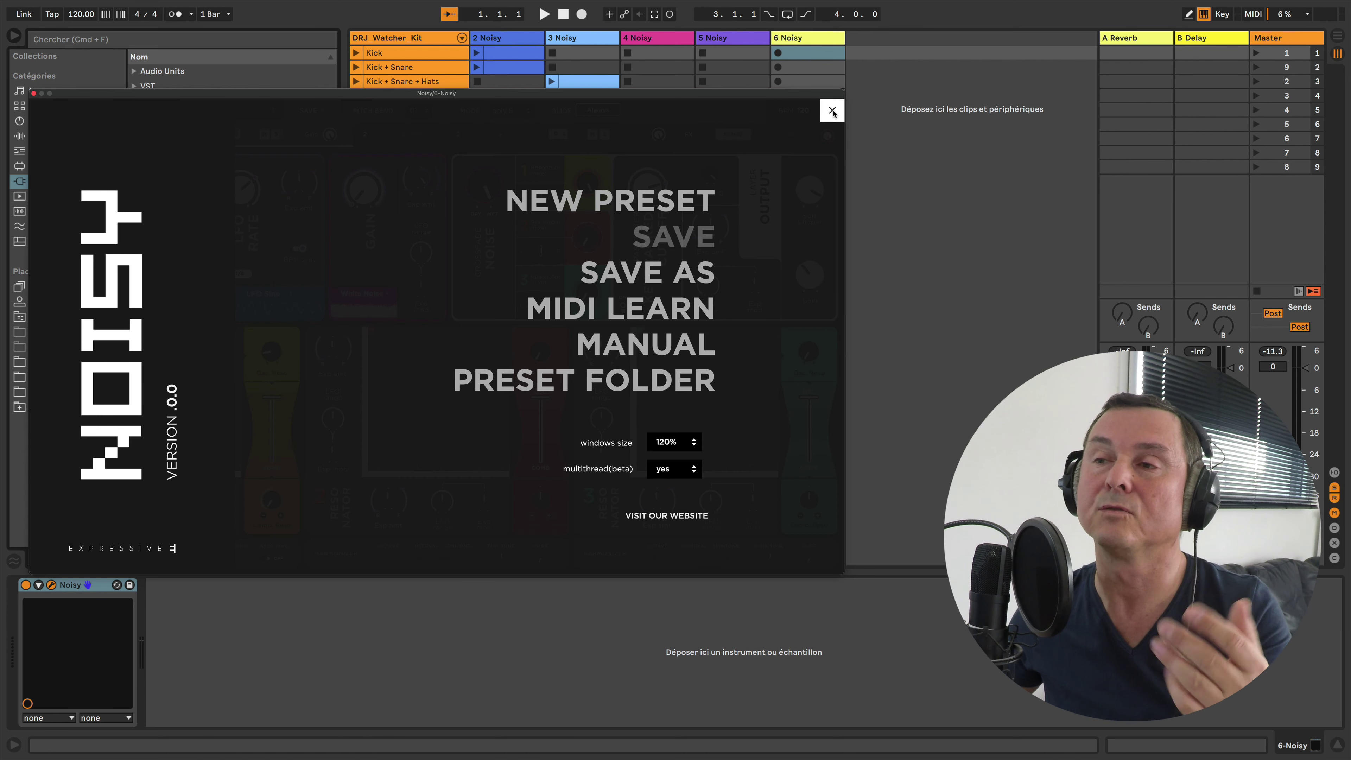
left_click(677, 205)
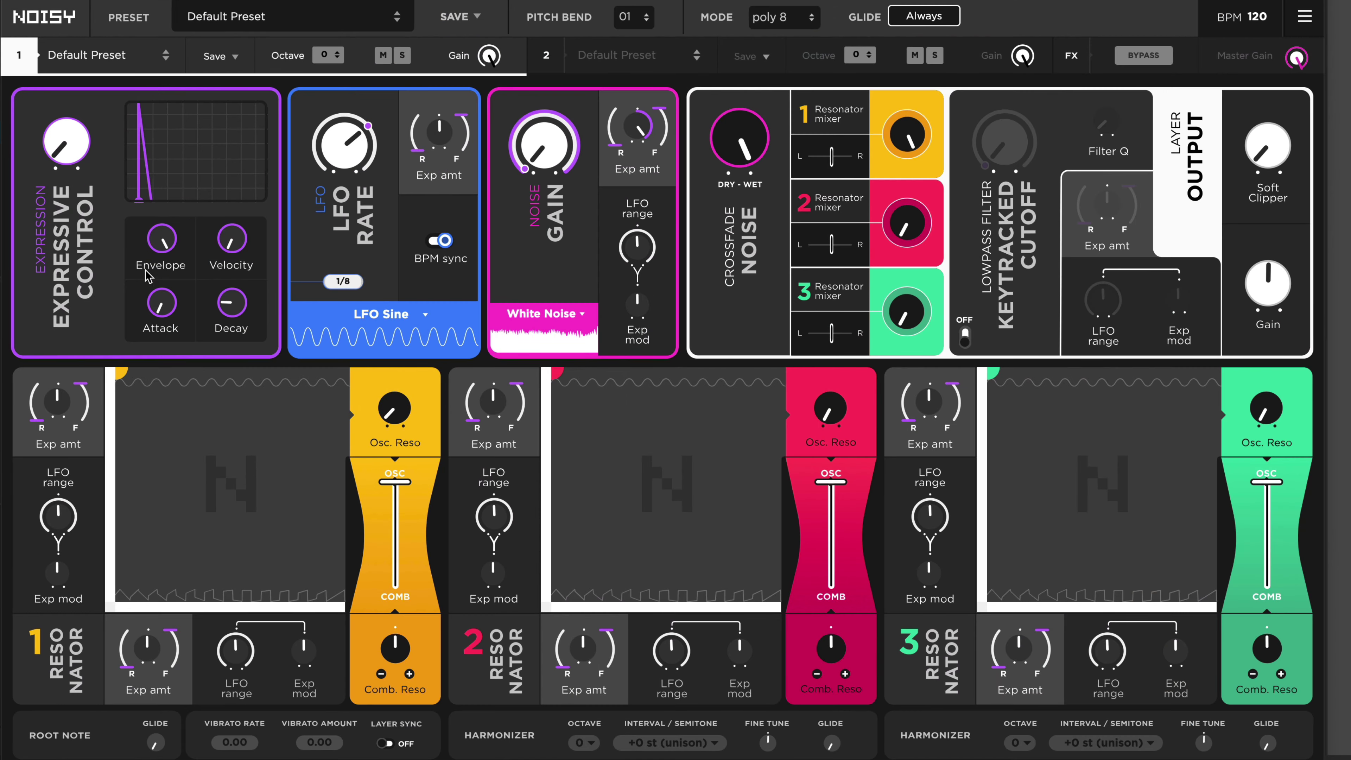
left_click_drag(161, 304, 166, 253)
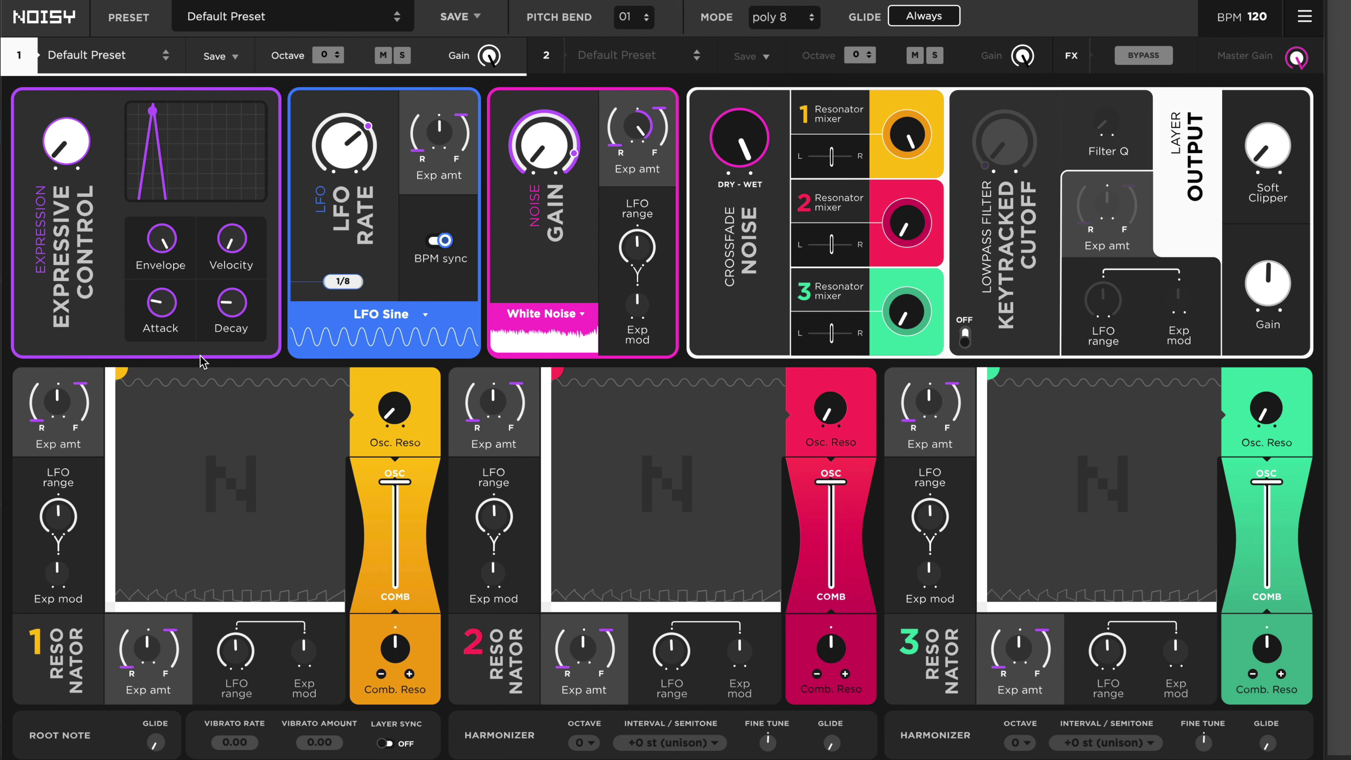